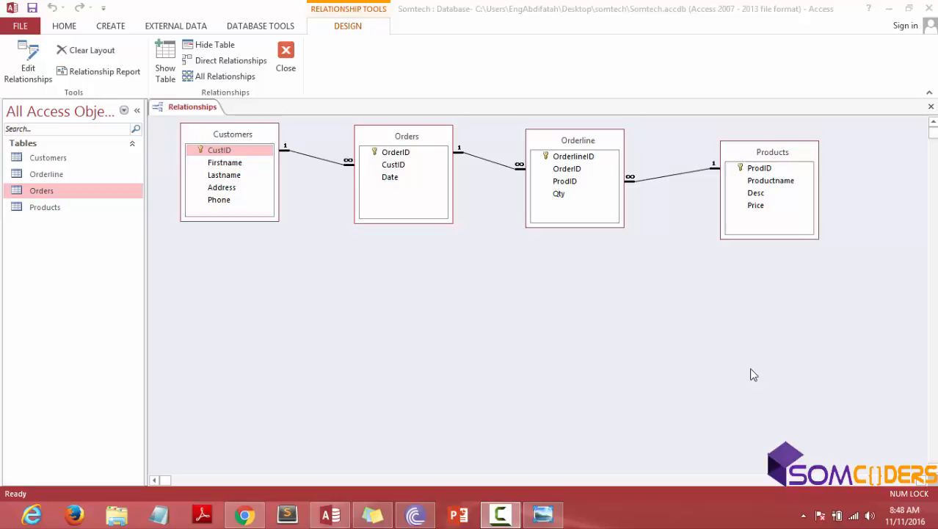
Turn off referential integrity enforcement for the relationship between Customers and Orders.
{"action": "left_click", "coordinate": [499, 337]}
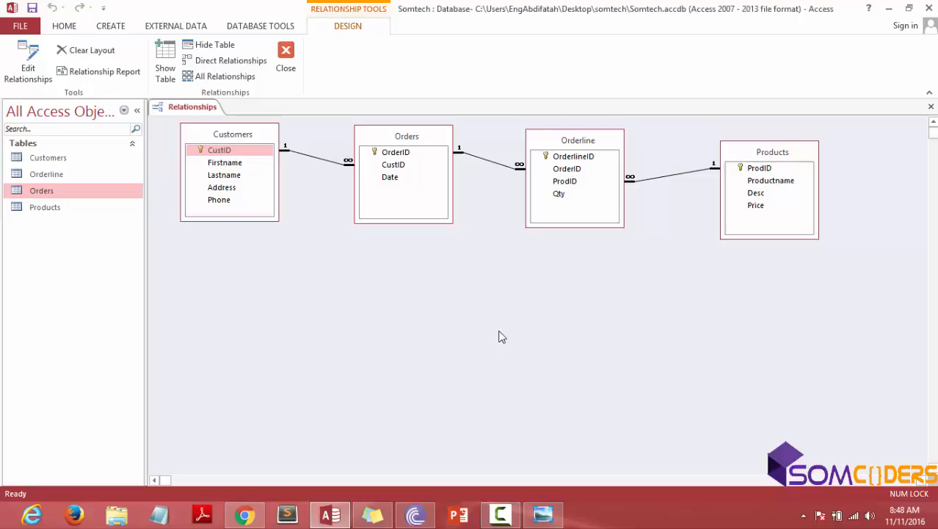
{"action": "left_click", "coordinate": [322, 163]}
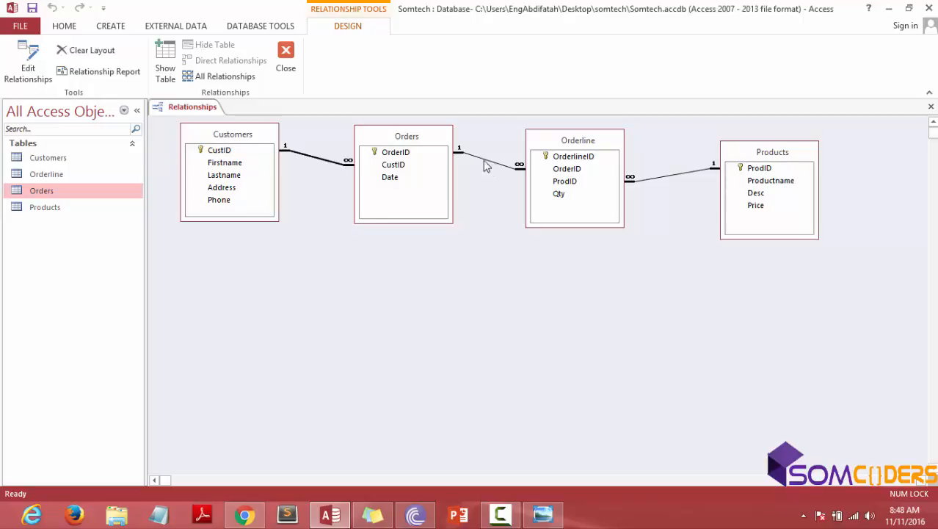
{"action": "double_click", "coordinate": [309, 162]}
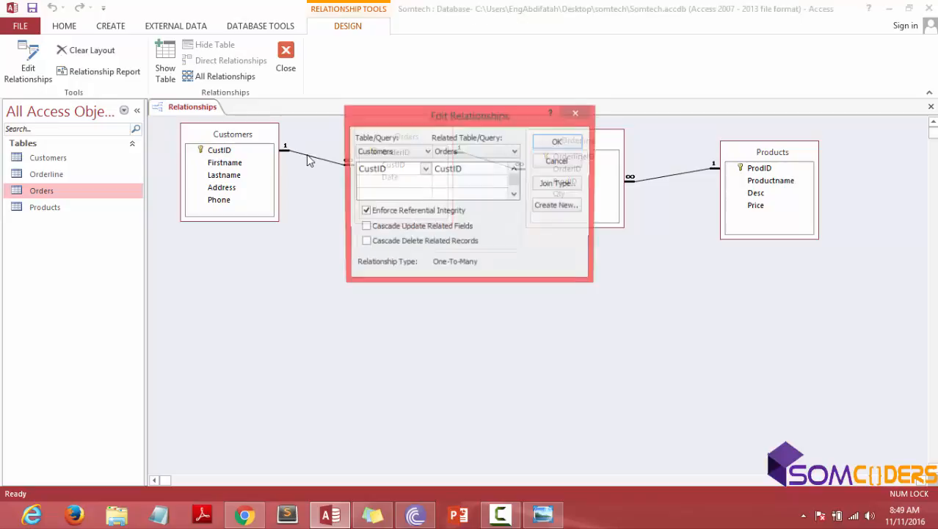
{"action": "left_click", "coordinate": [365, 212]}
{"action": "left_click", "coordinate": [564, 142]}
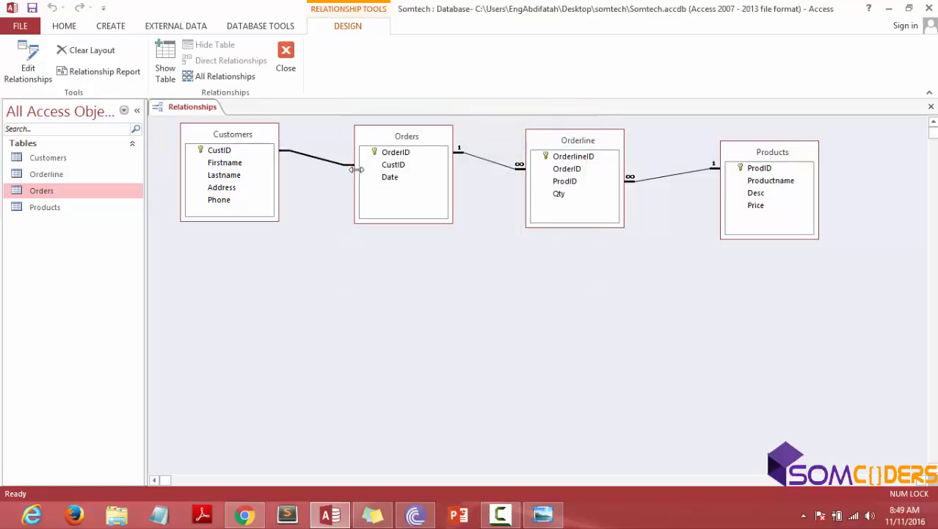
Reopen the Customers–Orders relationship and switch Enforce Referential Integrity on and back off.
{"action": "double_click", "coordinate": [331, 167]}
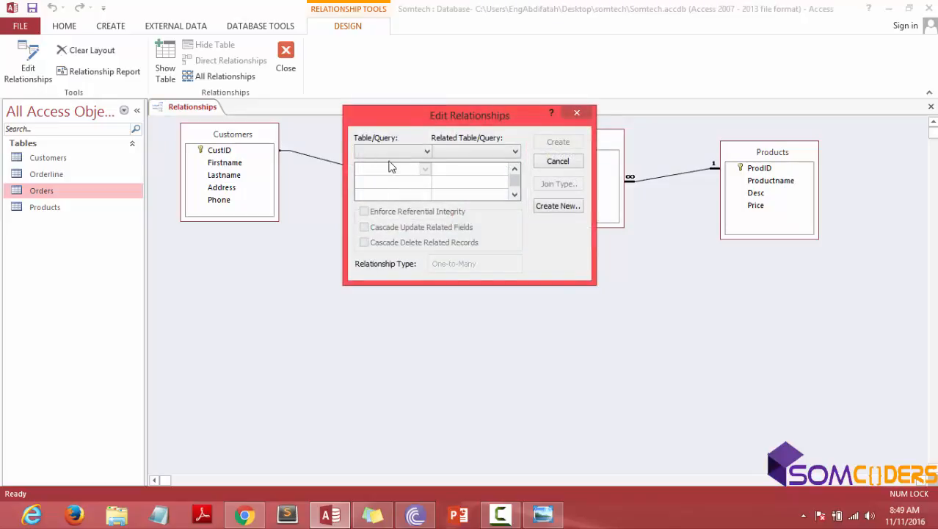
{"action": "key", "text": "Escape"}
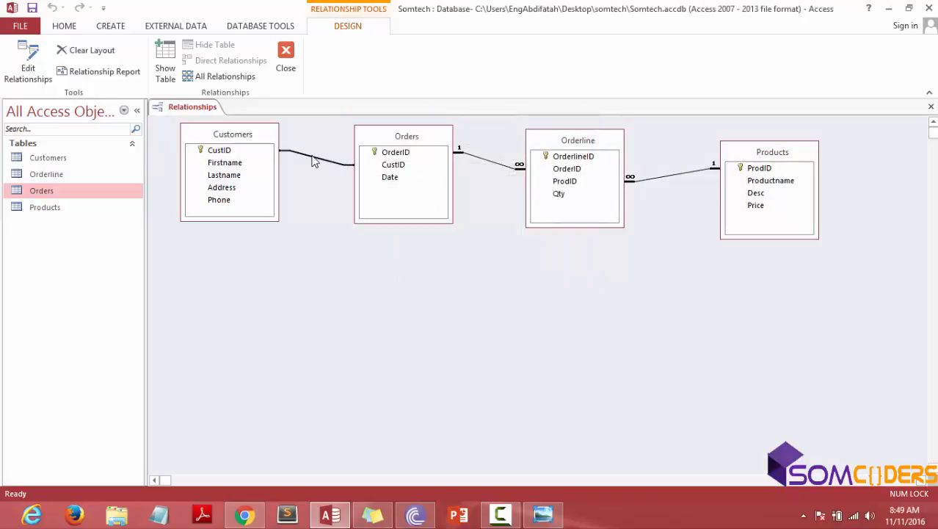
{"action": "right_click", "coordinate": [313, 162]}
{"action": "left_click", "coordinate": [336, 165]}
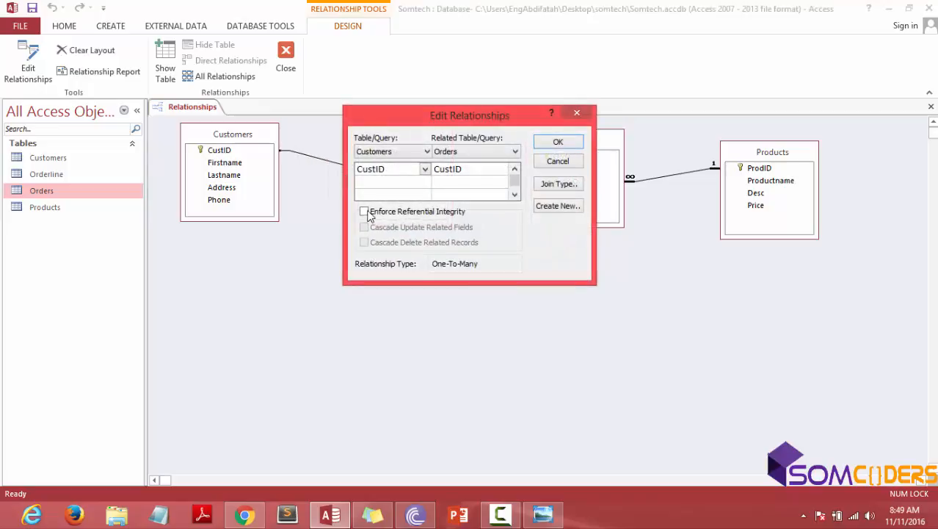
{"action": "left_click", "coordinate": [365, 212]}
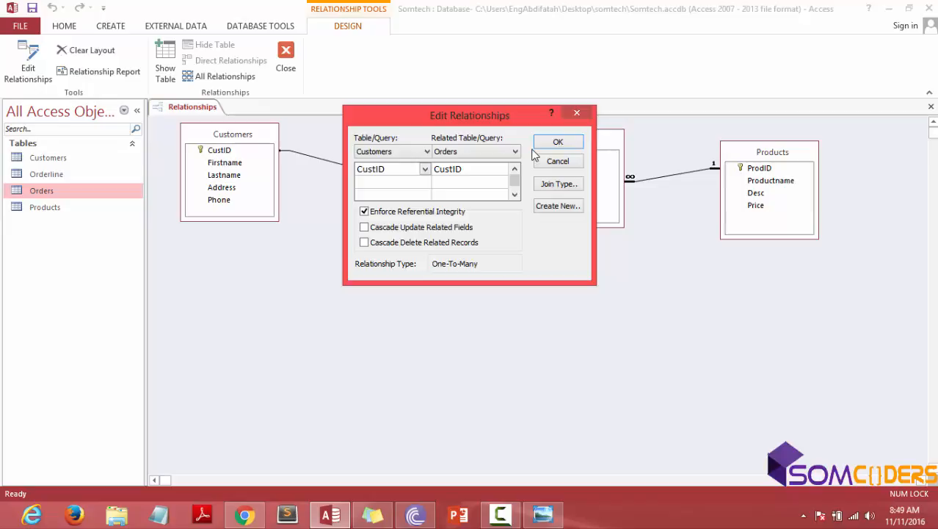
{"action": "left_click", "coordinate": [364, 211]}
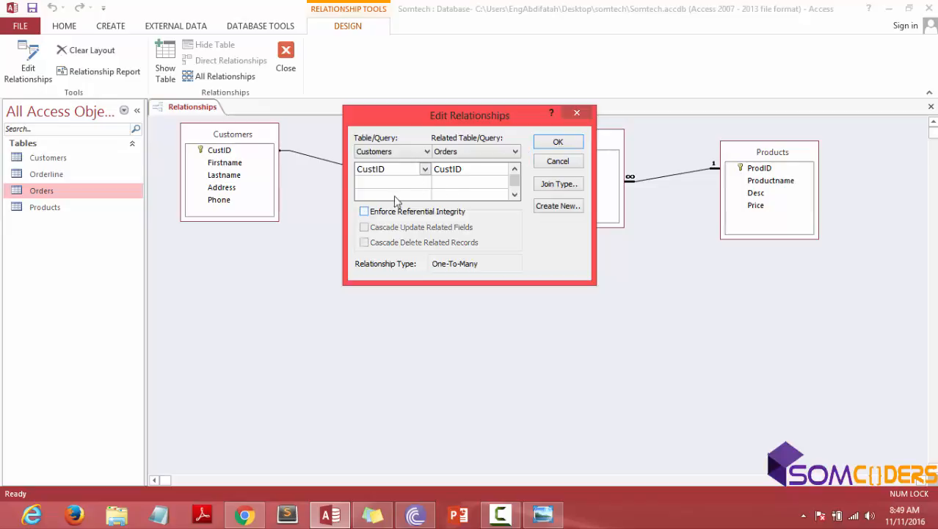
{"action": "left_click", "coordinate": [557, 142]}
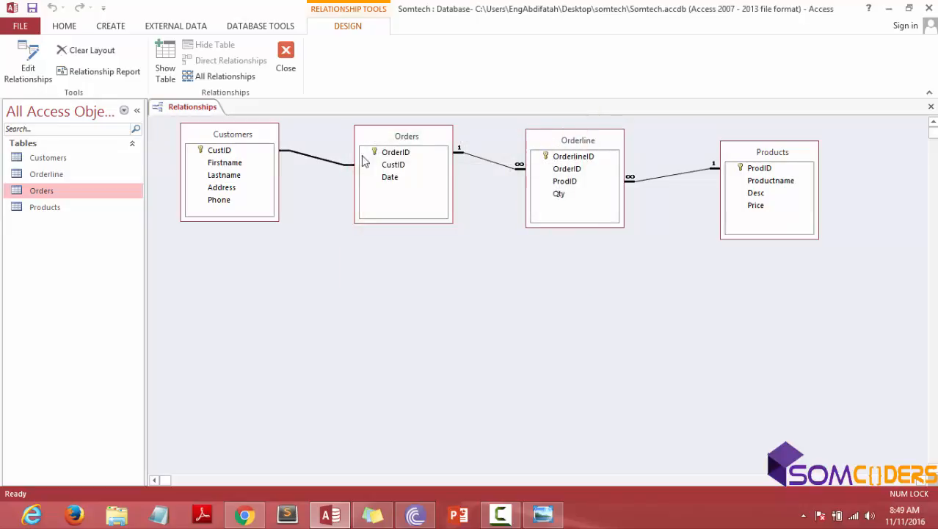
Open the Customers and Orders tables and add an order with CustID 7 dated 11/11/2016.
{"action": "left_click", "coordinate": [51, 162]}
{"action": "double_click", "coordinate": [52, 161]}
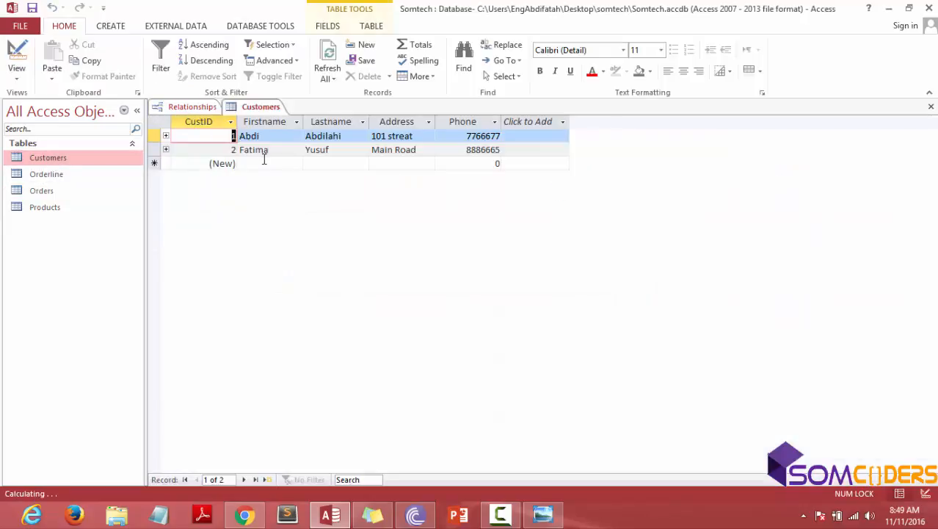
{"action": "left_click", "coordinate": [63, 193]}
{"action": "double_click", "coordinate": [62, 193]}
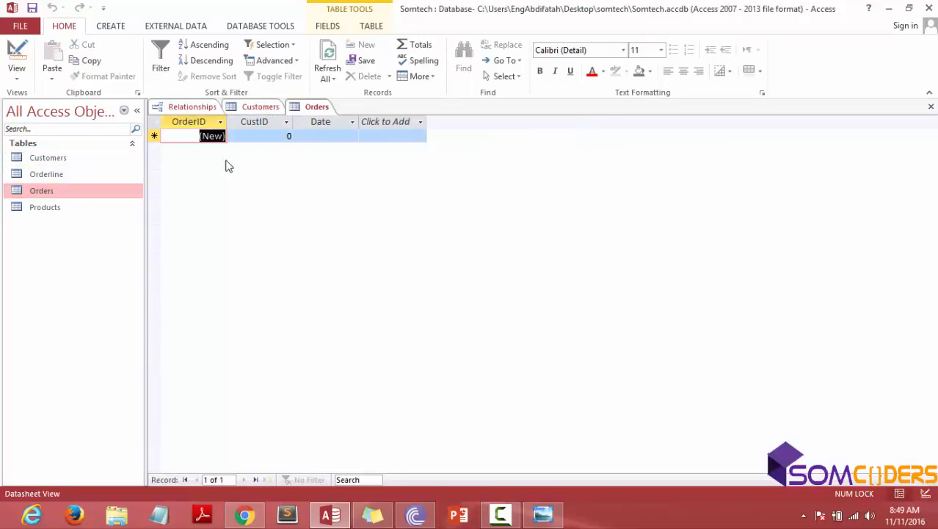
{"action": "left_click", "coordinate": [290, 136]}
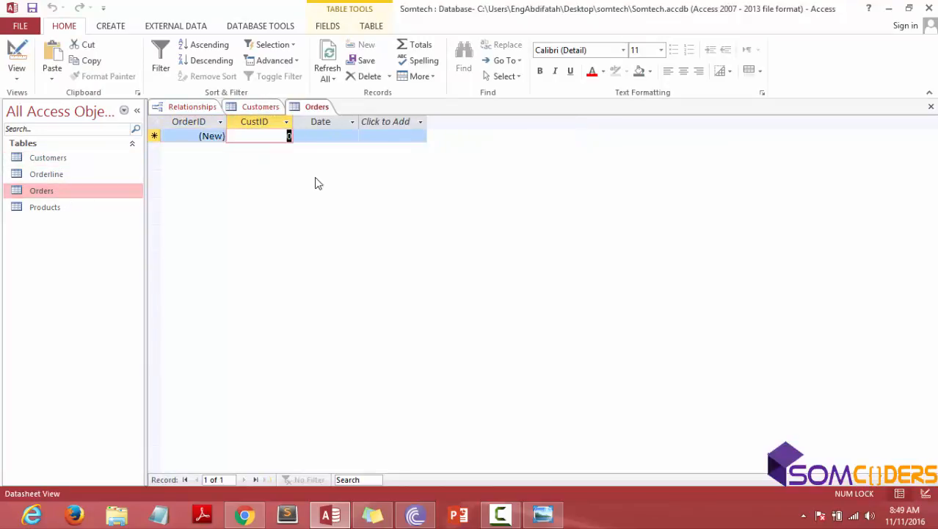
{"action": "type", "text": "7"}
{"action": "left_click", "coordinate": [342, 136]}
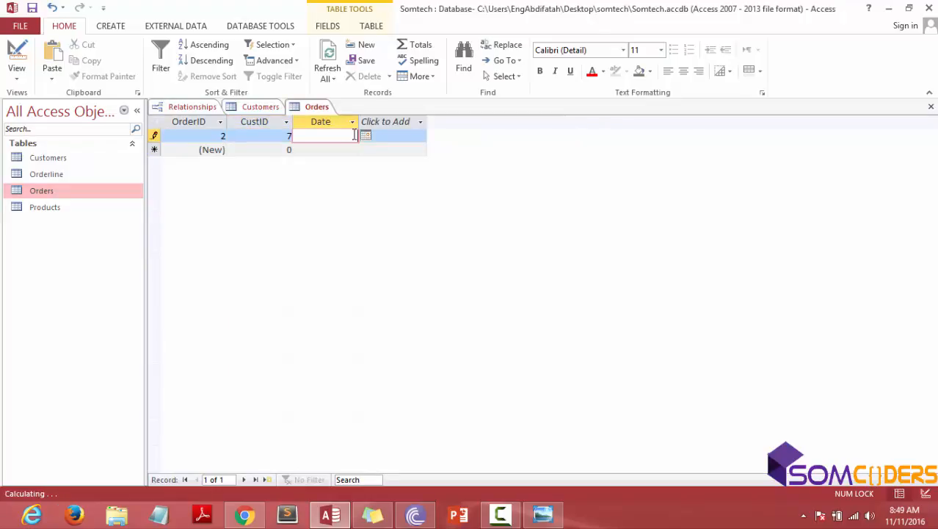
{"action": "left_click", "coordinate": [365, 137]}
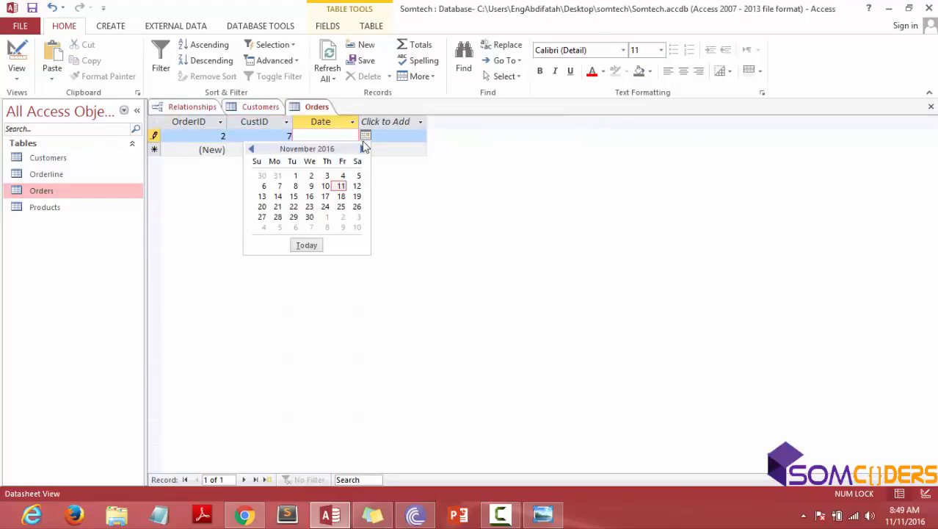
{"action": "left_click", "coordinate": [342, 187]}
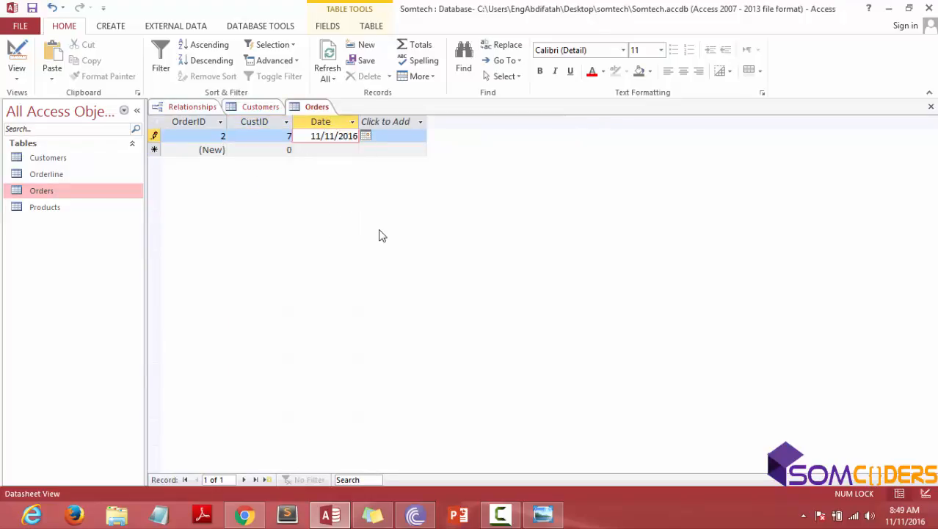
Close all open objects and save the layout changes of the Relationships window.
{"action": "right_click", "coordinate": [313, 108]}
{"action": "left_click", "coordinate": [334, 150]}
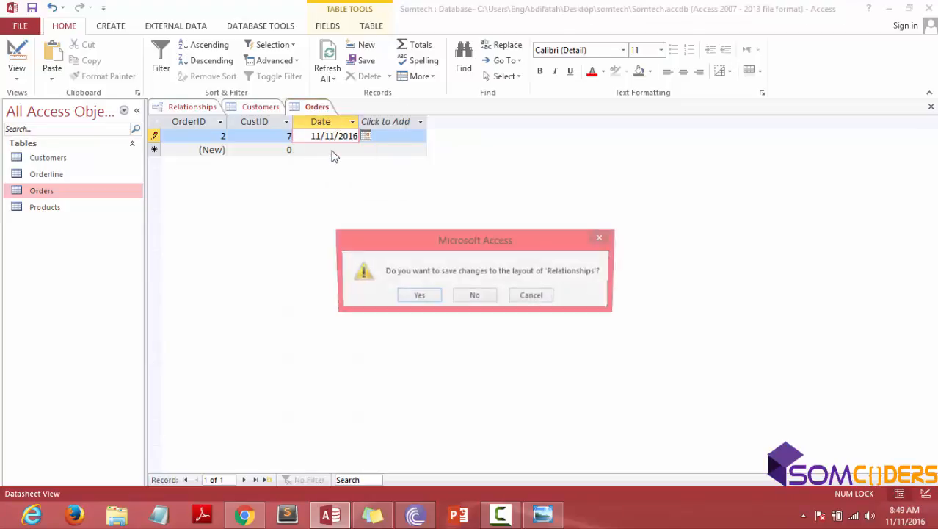
{"action": "left_click", "coordinate": [413, 296]}
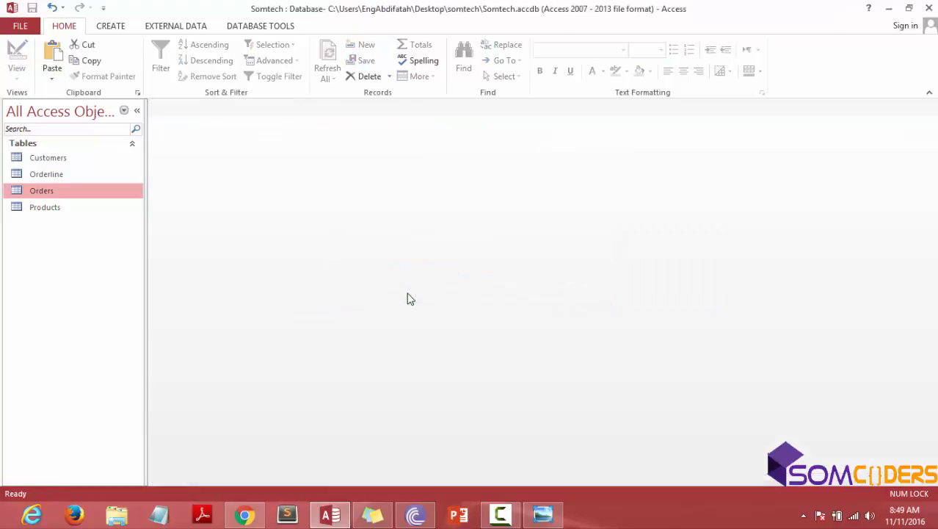
Reopen the Orders and Customers tables to compare the order's CustID with the existing customer IDs.
{"action": "double_click", "coordinate": [55, 191]}
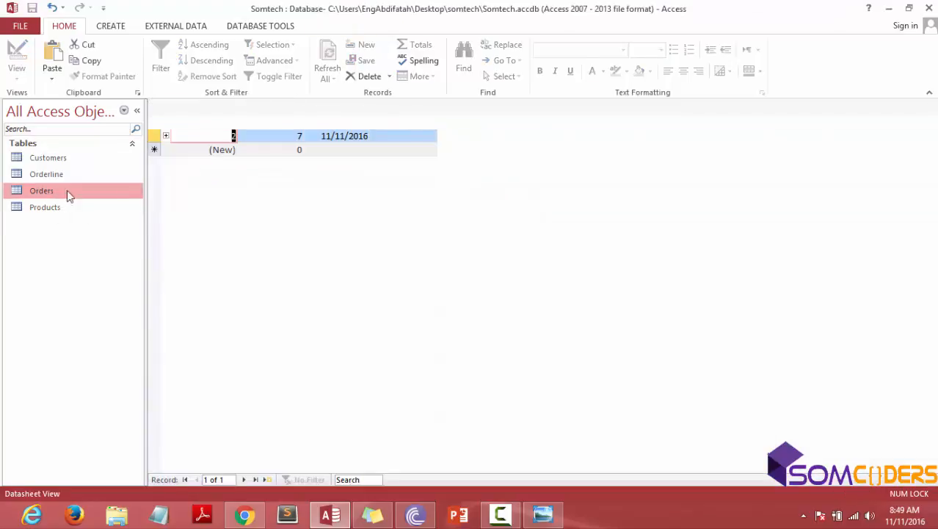
{"action": "left_click", "coordinate": [286, 134]}
{"action": "double_click", "coordinate": [300, 135]}
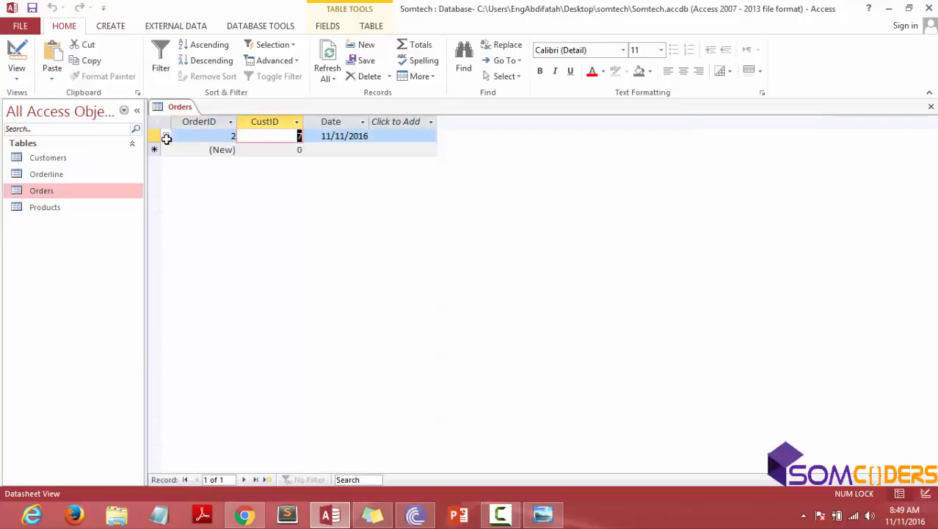
{"action": "left_click", "coordinate": [84, 158]}
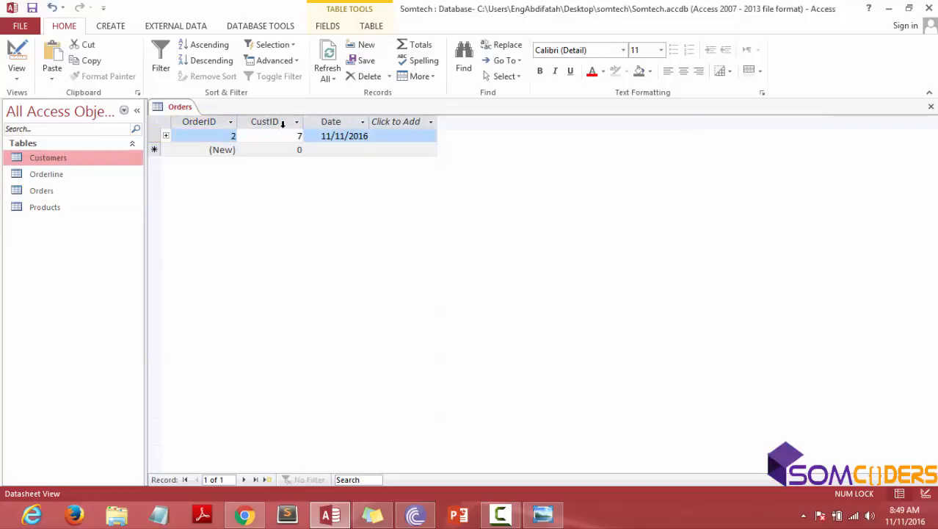
{"action": "double_click", "coordinate": [88, 160]}
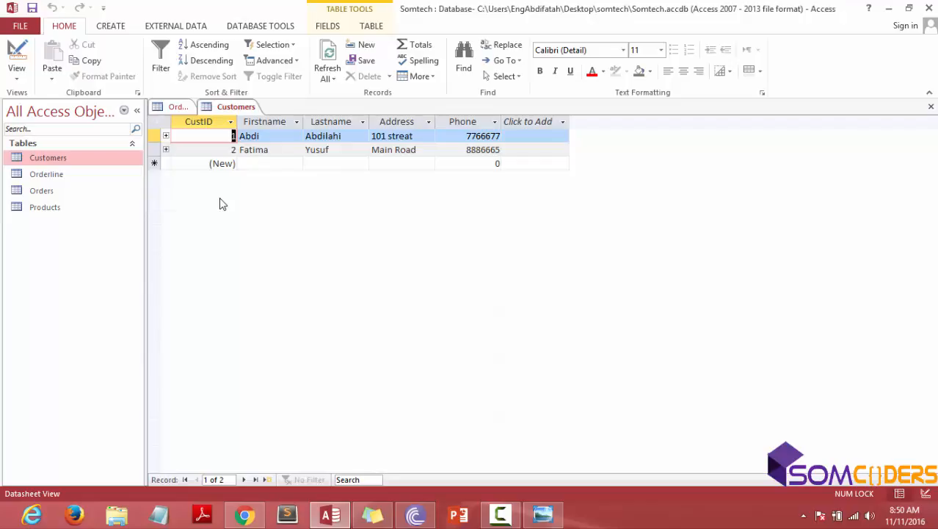
Delete the order with CustID 7 from the Orders table and confirm the deletion.
{"action": "double_click", "coordinate": [79, 191]}
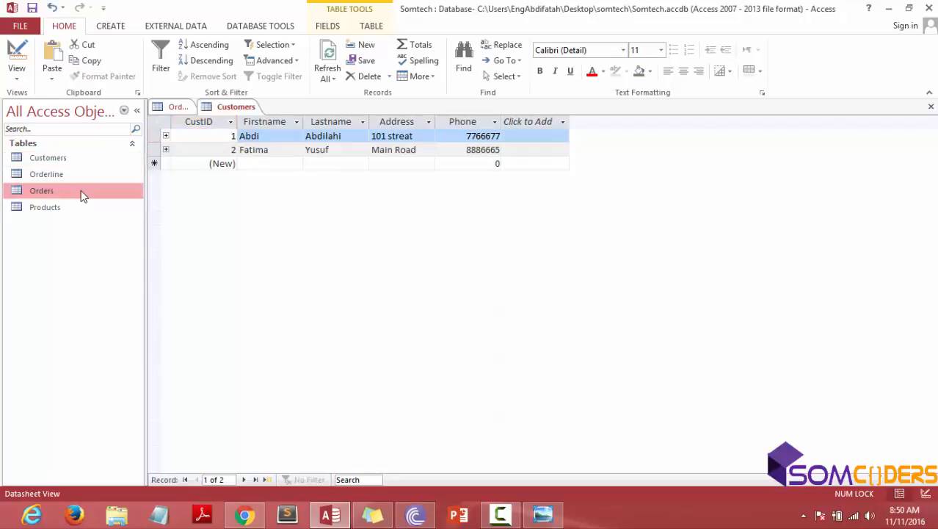
{"action": "left_click", "coordinate": [154, 136]}
{"action": "right_click", "coordinate": [153, 137]}
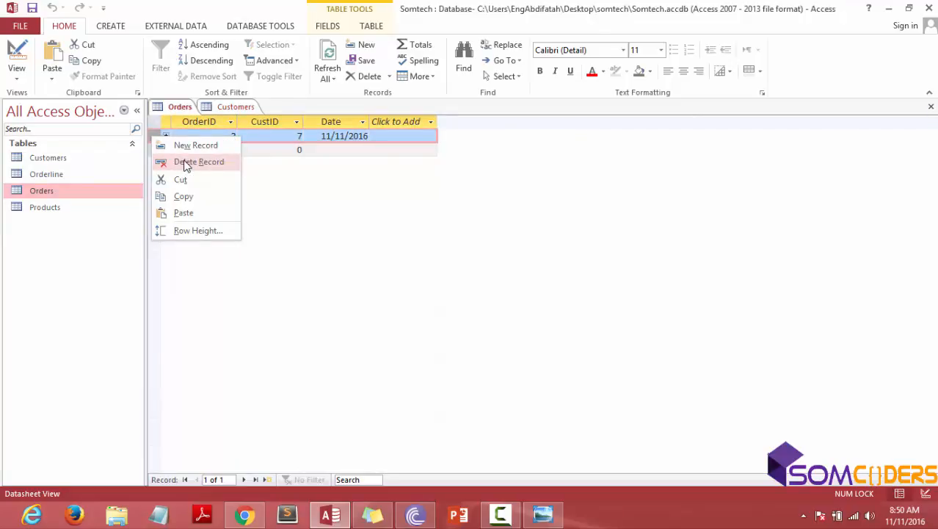
{"action": "left_click", "coordinate": [185, 162]}
{"action": "left_click", "coordinate": [444, 304]}
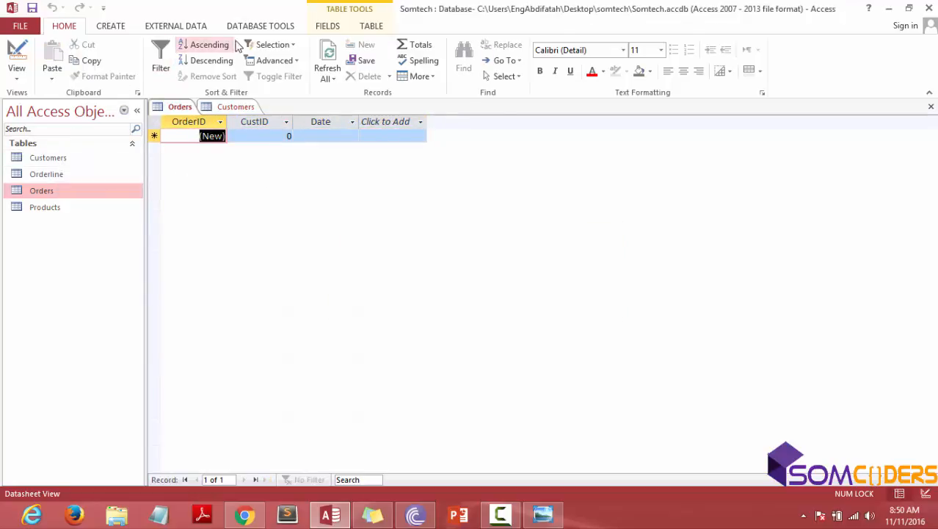
Open the Relationships window.
{"action": "left_click", "coordinate": [273, 31]}
{"action": "left_click", "coordinate": [162, 65]}
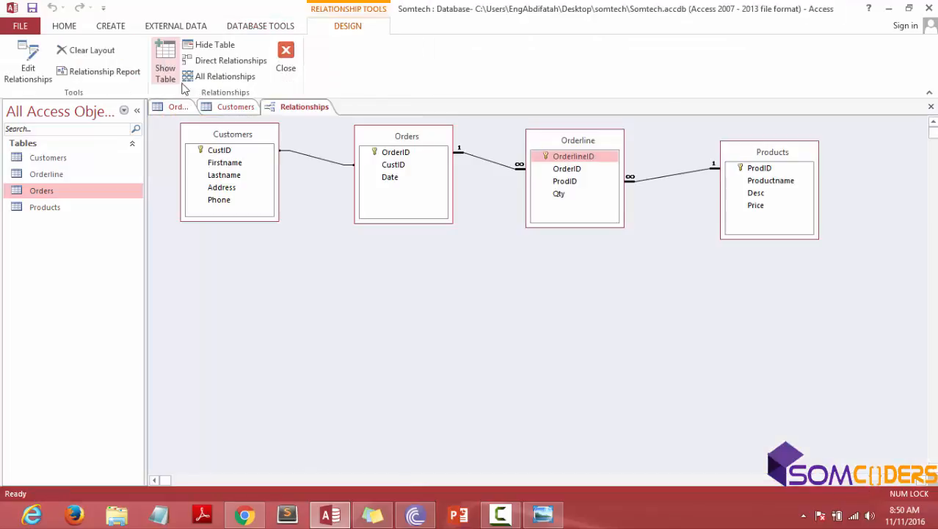
Try to enforce referential integrity between Customers and Orders while both tables are still open.
{"action": "left_click", "coordinate": [316, 163]}
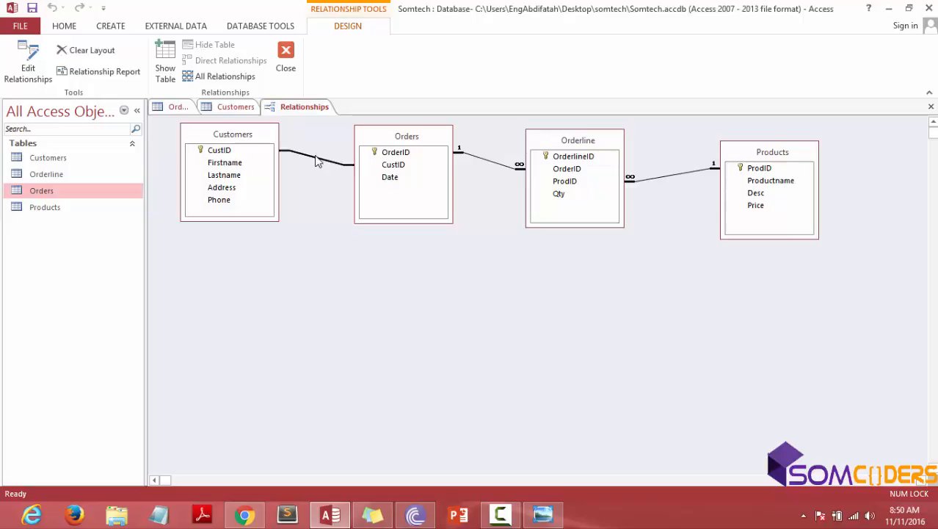
{"action": "double_click", "coordinate": [316, 163]}
{"action": "left_click", "coordinate": [391, 214]}
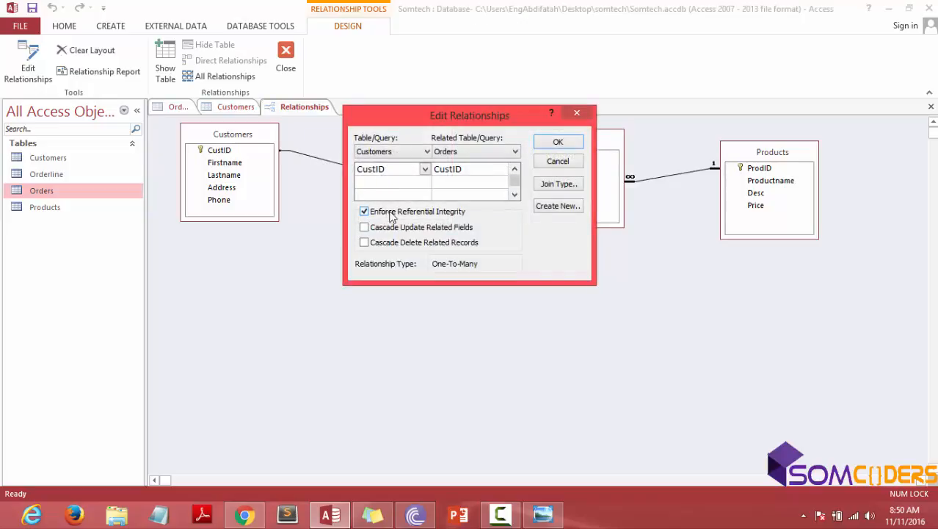
{"action": "left_click", "coordinate": [558, 143]}
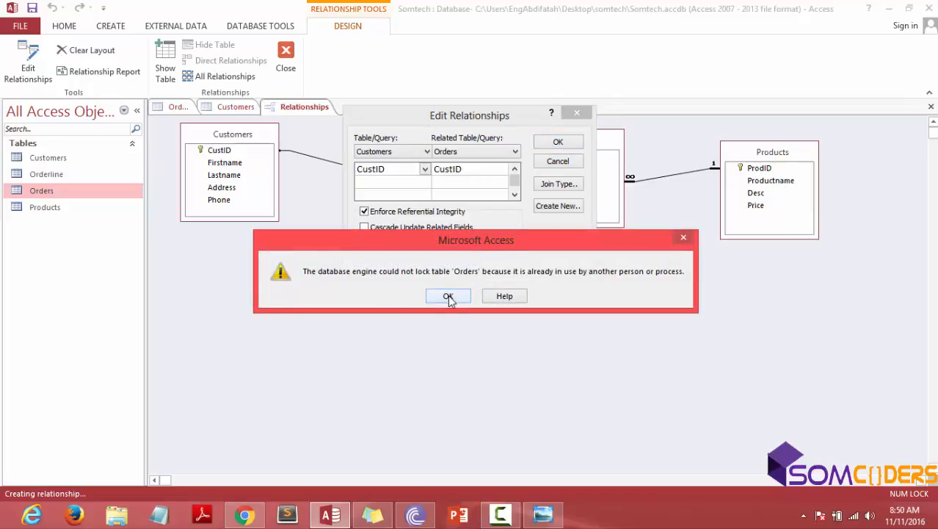
{"action": "left_click", "coordinate": [448, 296]}
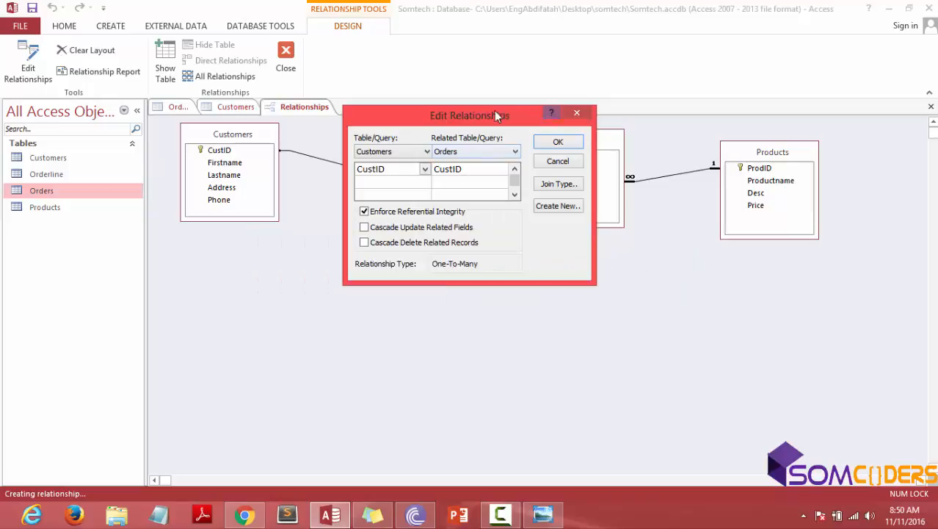
{"action": "left_click", "coordinate": [577, 112]}
Close the Customers and Orders tables, leaving the Relationships window open.
{"action": "right_click", "coordinate": [236, 107]}
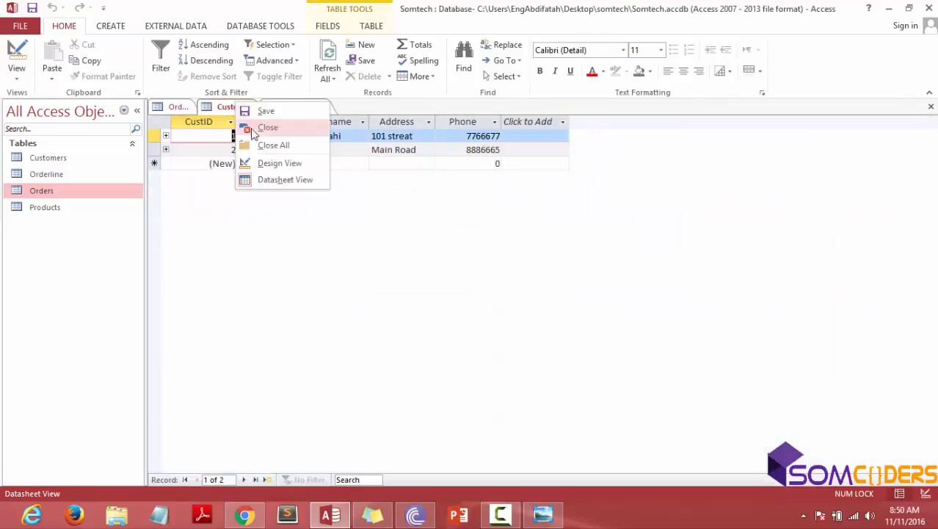
{"action": "left_click", "coordinate": [258, 128]}
{"action": "left_click", "coordinate": [178, 107]}
{"action": "right_click", "coordinate": [178, 108]}
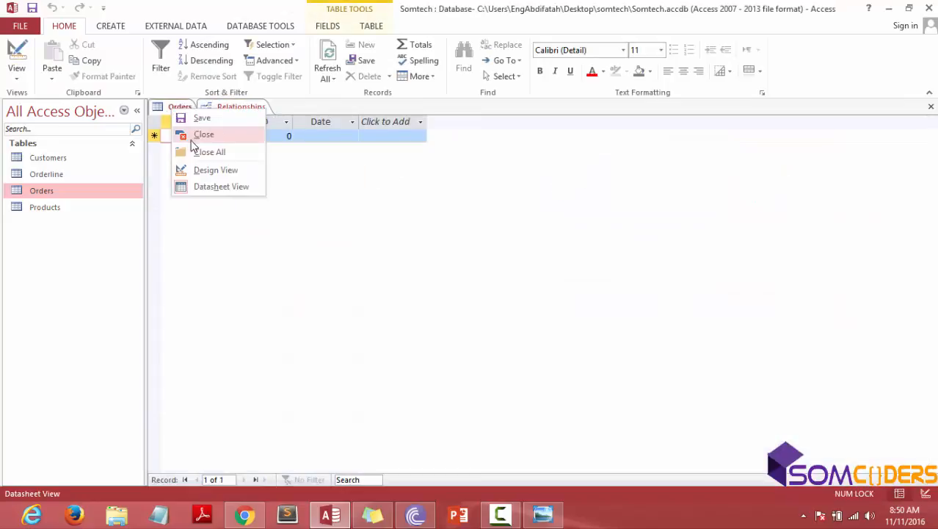
{"action": "left_click", "coordinate": [204, 136]}
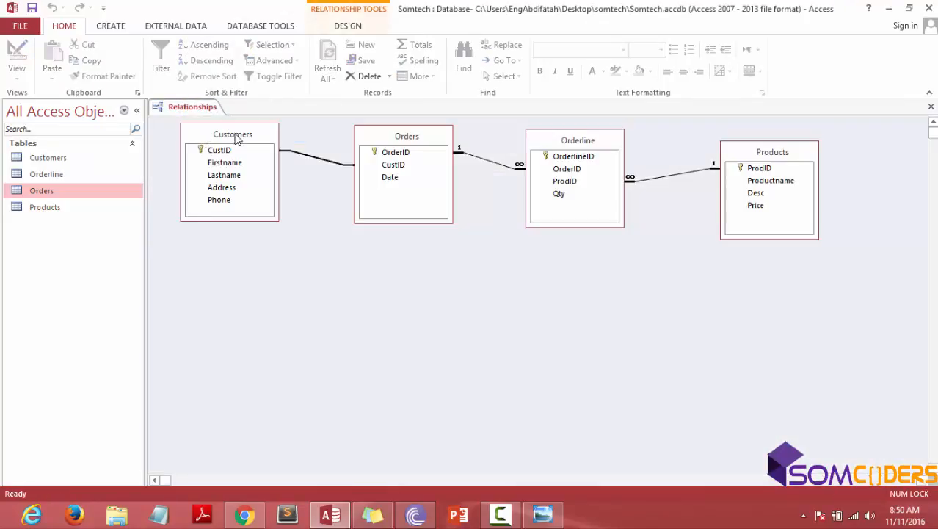
Turn on Enforce Referential Integrity for the Customers–Orders relationship and apply it.
{"action": "double_click", "coordinate": [319, 163]}
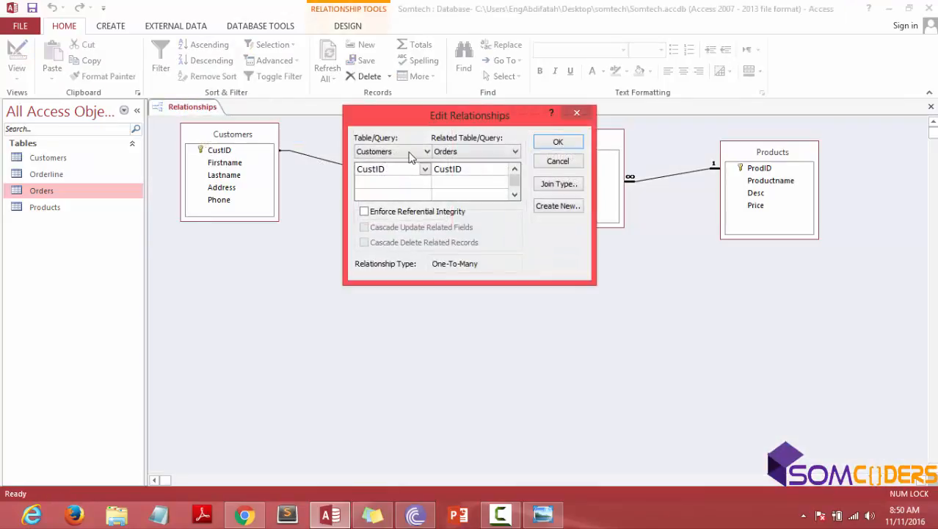
{"action": "left_click", "coordinate": [431, 211]}
{"action": "left_click", "coordinate": [558, 143]}
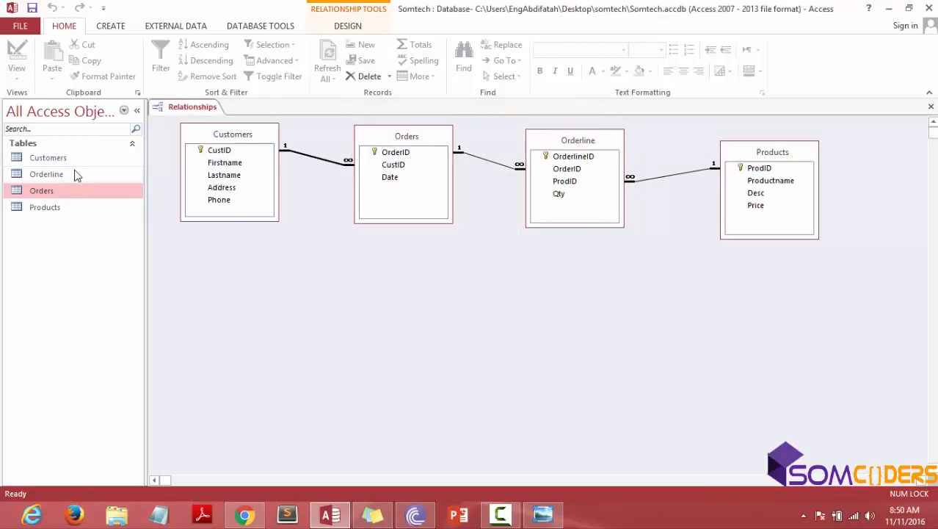
Try to add an order for the non-existent CustID 7, dated 11/11/2016, in the Orders table.
{"action": "double_click", "coordinate": [58, 192]}
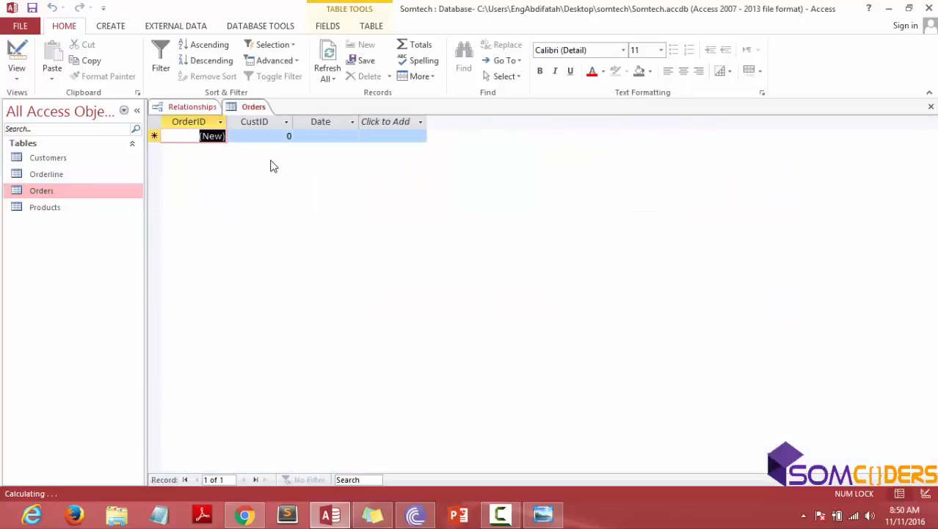
{"action": "left_click", "coordinate": [263, 136]}
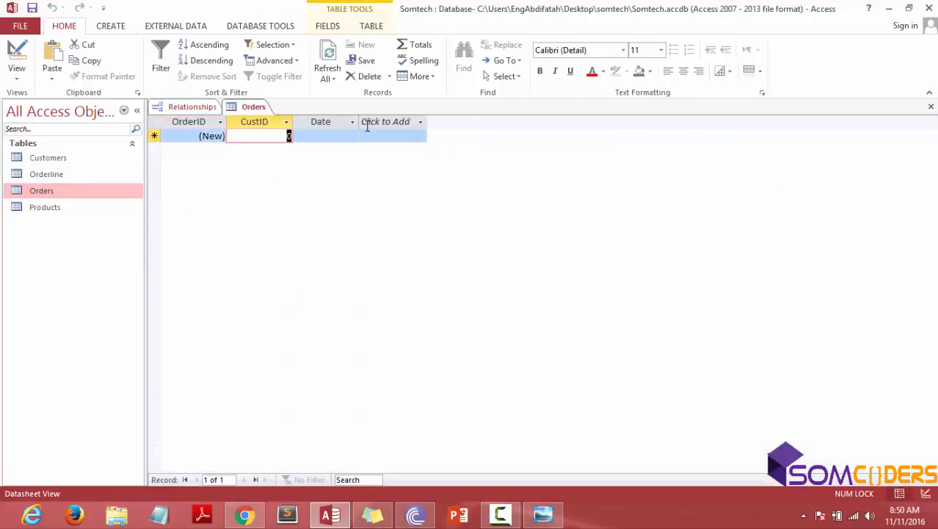
{"action": "type", "text": "7"}
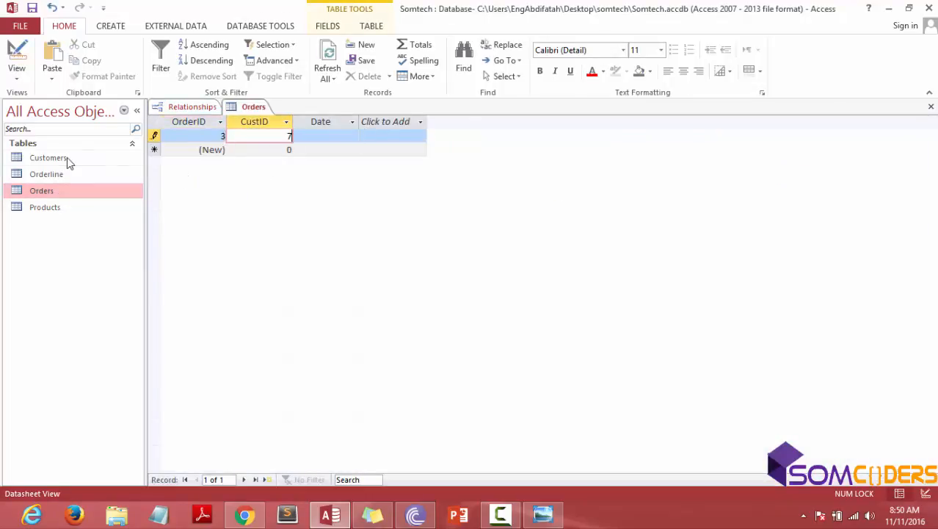
{"action": "left_click", "coordinate": [334, 137]}
{"action": "left_click", "coordinate": [365, 136]}
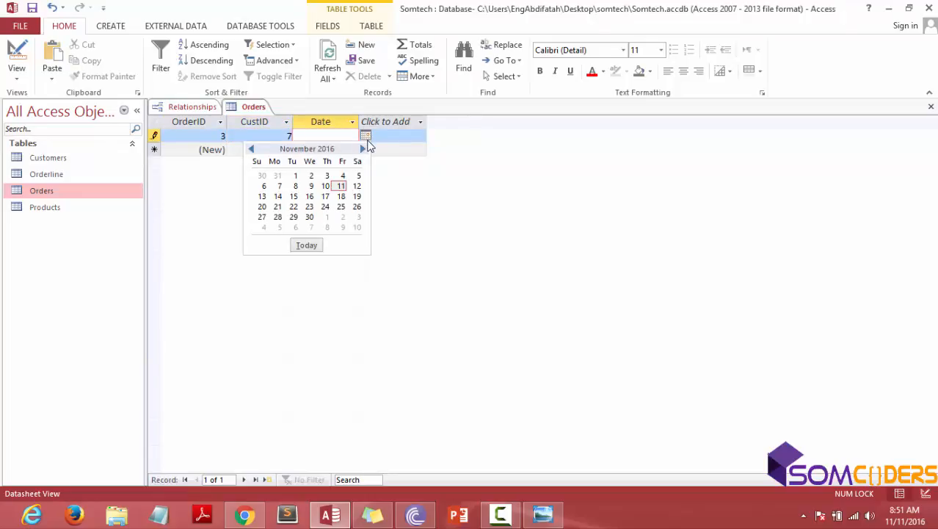
{"action": "left_click", "coordinate": [341, 187]}
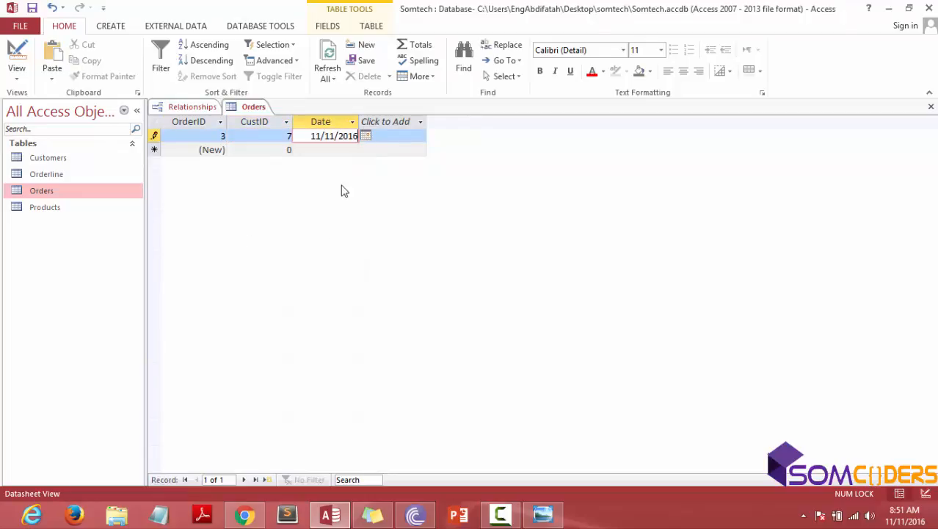
{"action": "key", "text": "Return"}
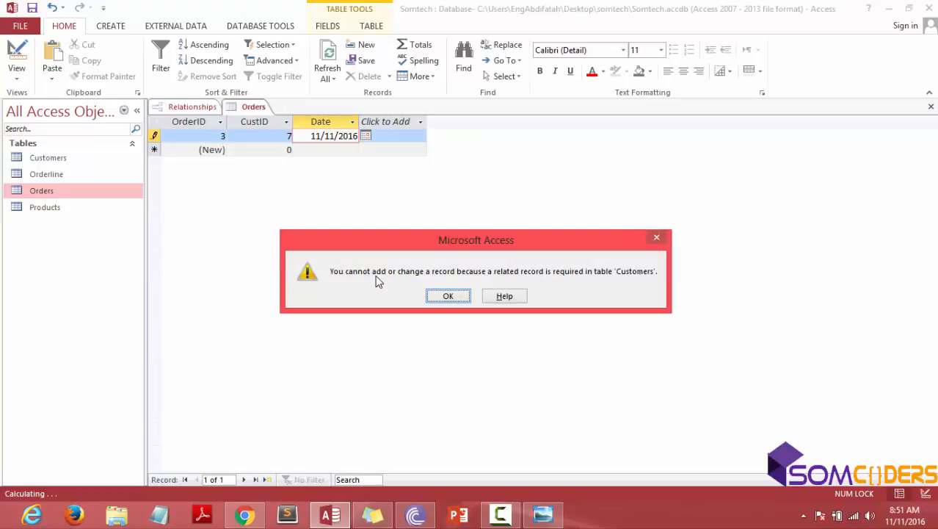
{"action": "left_click", "coordinate": [445, 295]}
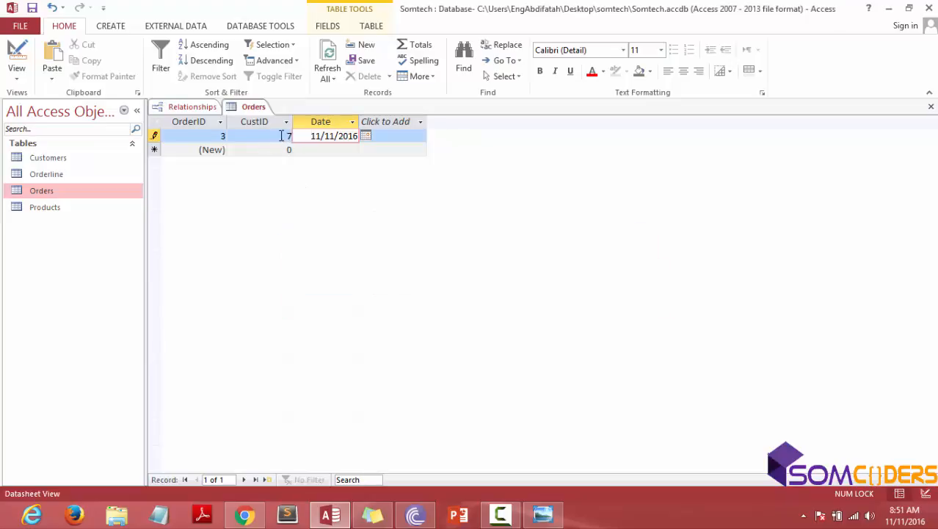
{"action": "key", "text": "Down"}
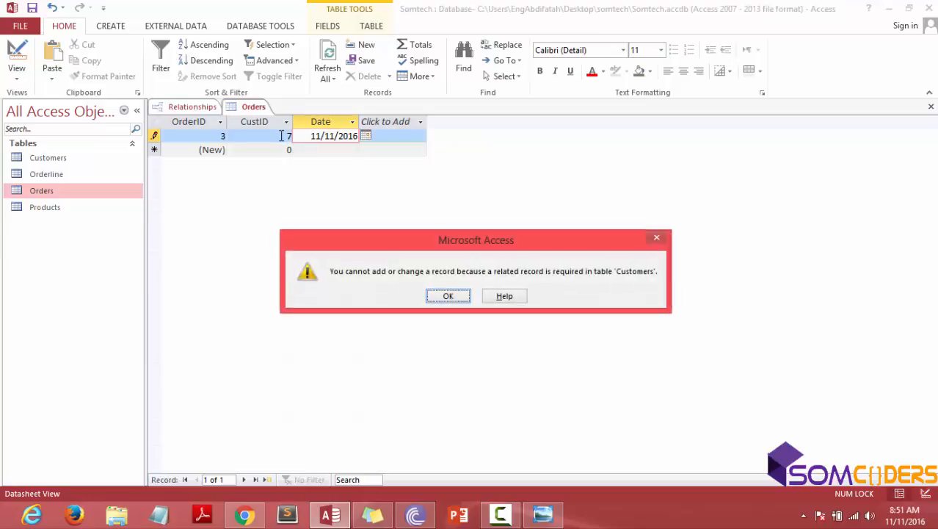
{"action": "left_click", "coordinate": [446, 295]}
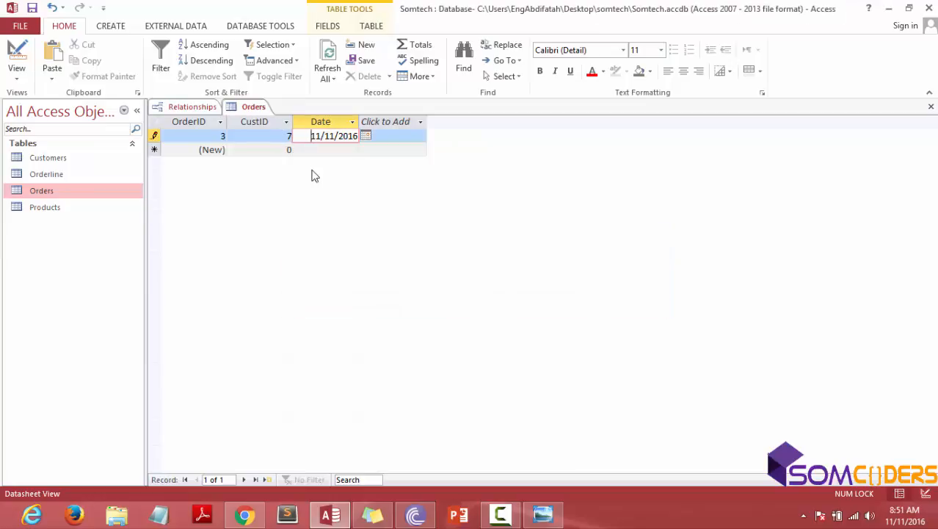
Check the valid IDs in the Customers table, set the rejected order's CustID to 2 and save the record.
{"action": "left_click", "coordinate": [280, 137]}
{"action": "left_click_drag", "start_coordinate": [283, 136], "coordinate": [306, 138]}
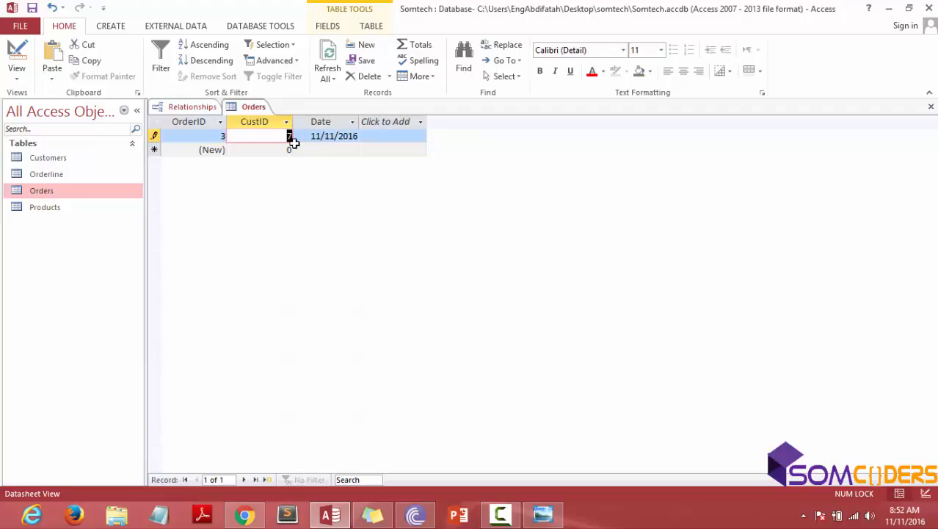
{"action": "double_click", "coordinate": [76, 159]}
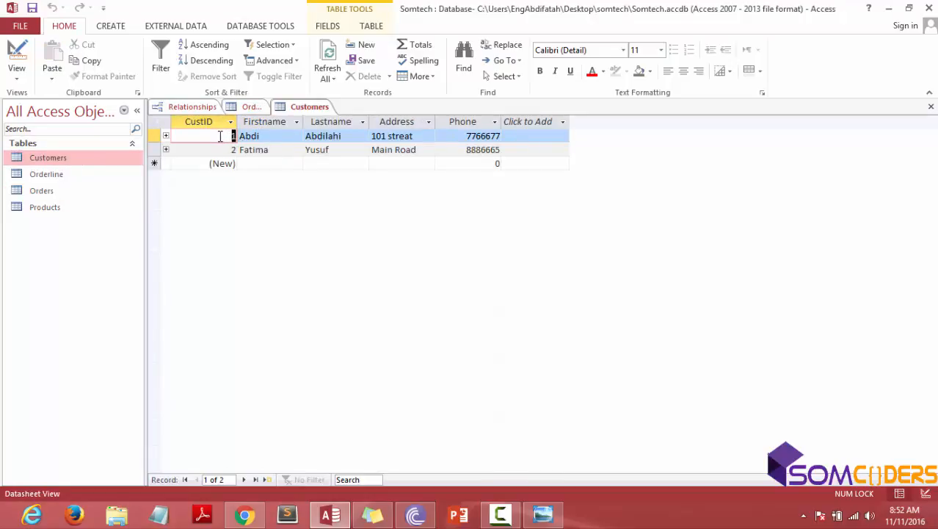
{"action": "double_click", "coordinate": [73, 192]}
{"action": "type", "text": "2"}
{"action": "key", "text": "Tab"}
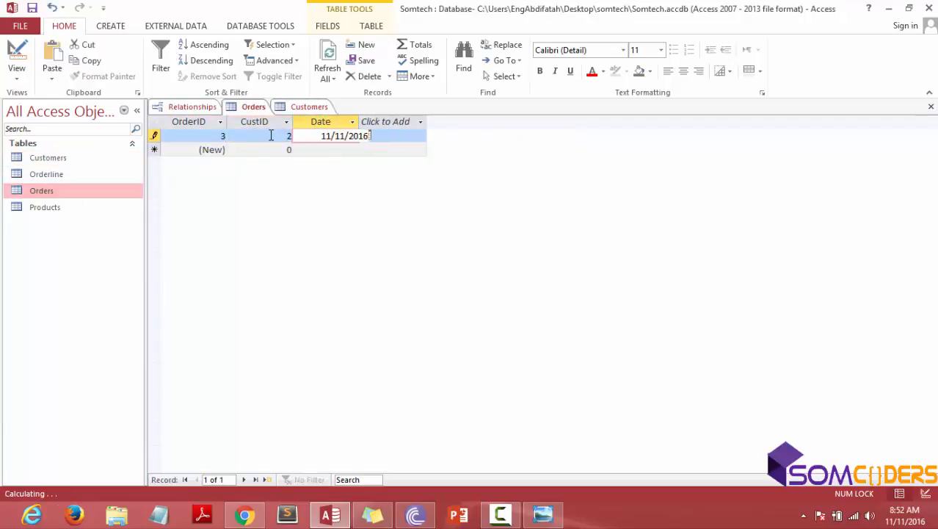
{"action": "key", "text": "Tab"}
Add a second order for CustID 1 dated 11/11/2016.
{"action": "key", "text": "Tab"}
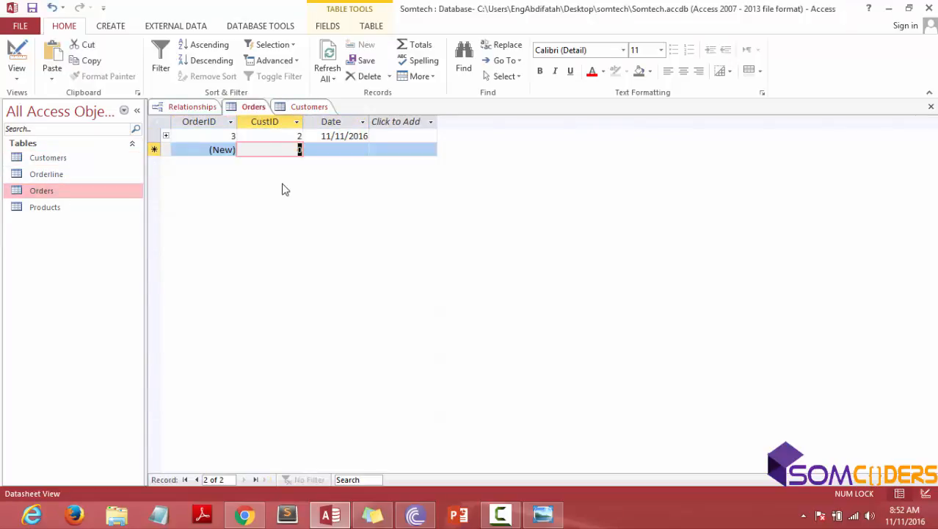
{"action": "type", "text": "1"}
{"action": "key", "text": "Tab"}
{"action": "left_click", "coordinate": [375, 149]}
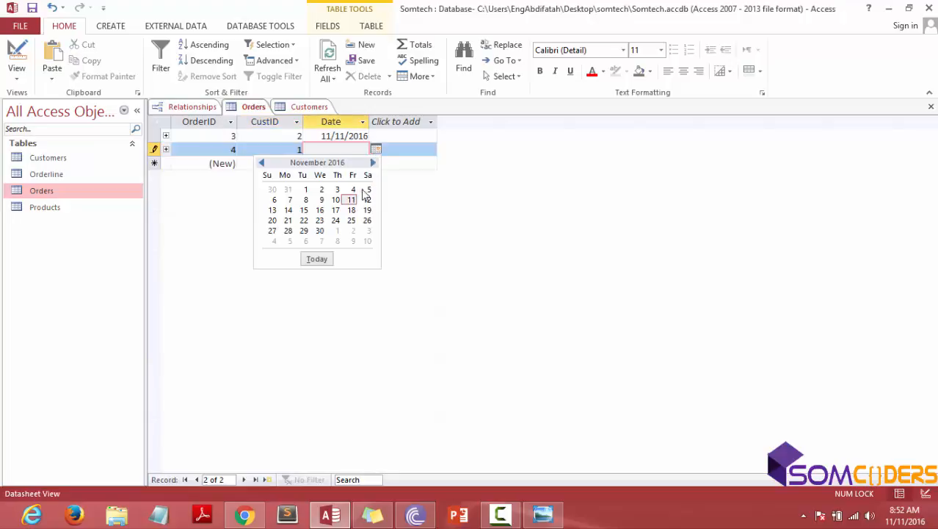
{"action": "left_click", "coordinate": [352, 200]}
{"action": "key", "text": "Tab"}
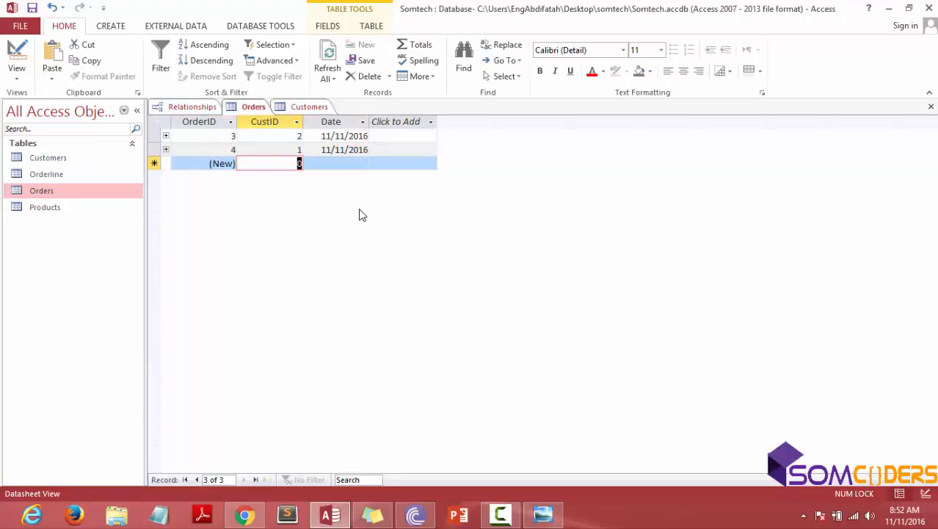
Try to add a third order for the non-existent CustID 9 dated 11/11/2016.
{"action": "type", "text": "9"}
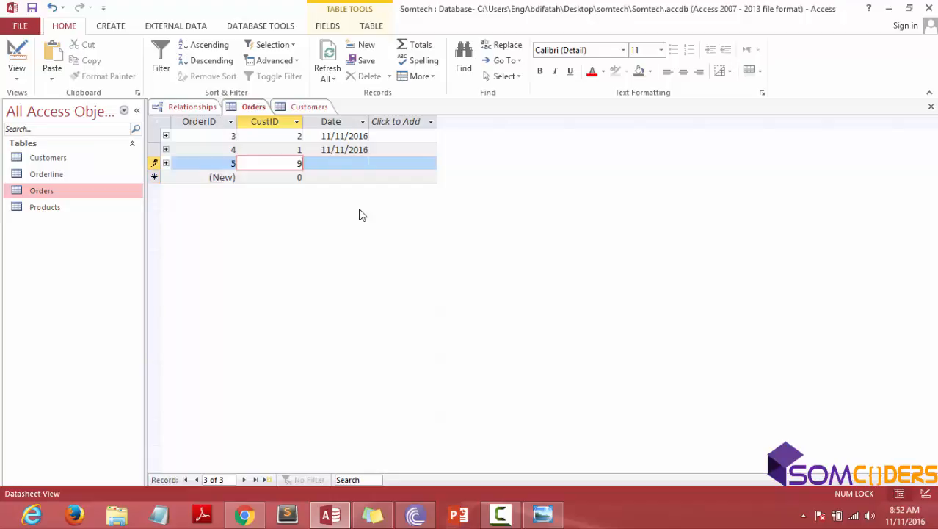
{"action": "key", "text": "Tab"}
{"action": "left_click", "coordinate": [376, 162]}
{"action": "left_click", "coordinate": [351, 213]}
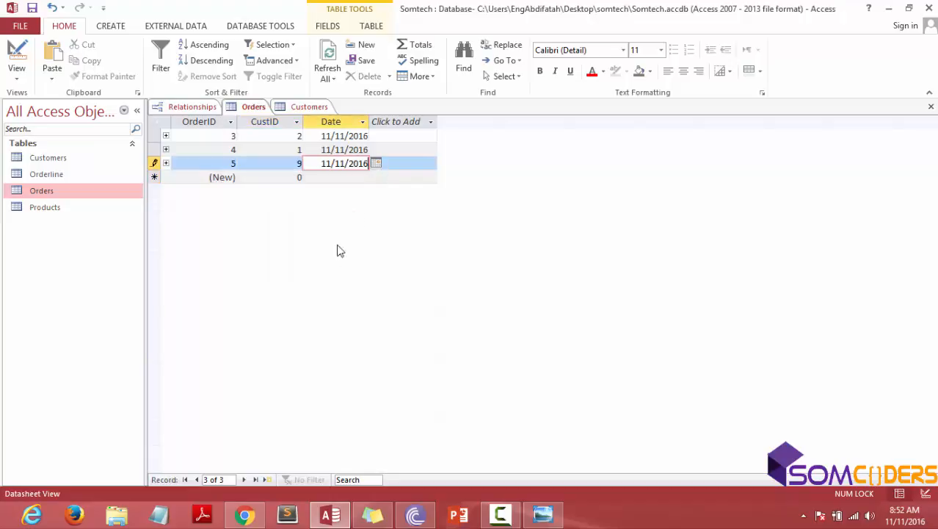
{"action": "key", "text": "Tab"}
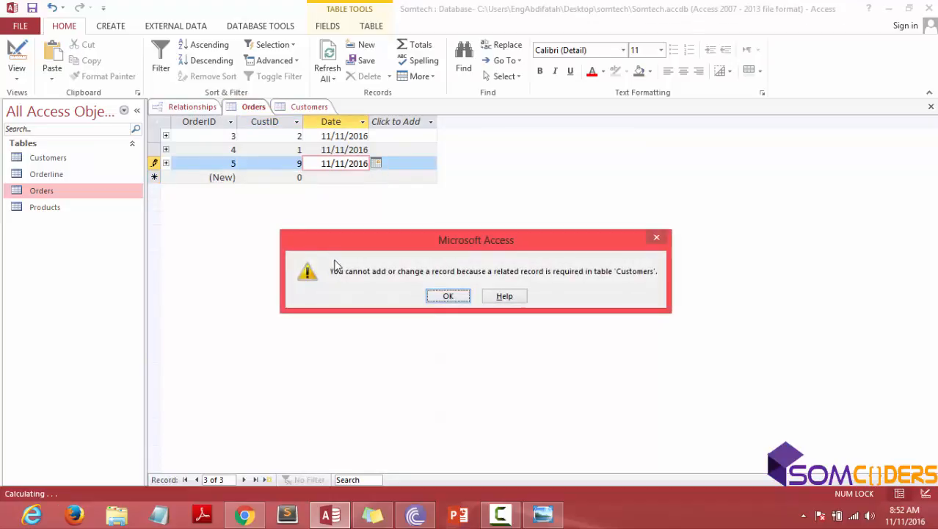
{"action": "left_click", "coordinate": [449, 297]}
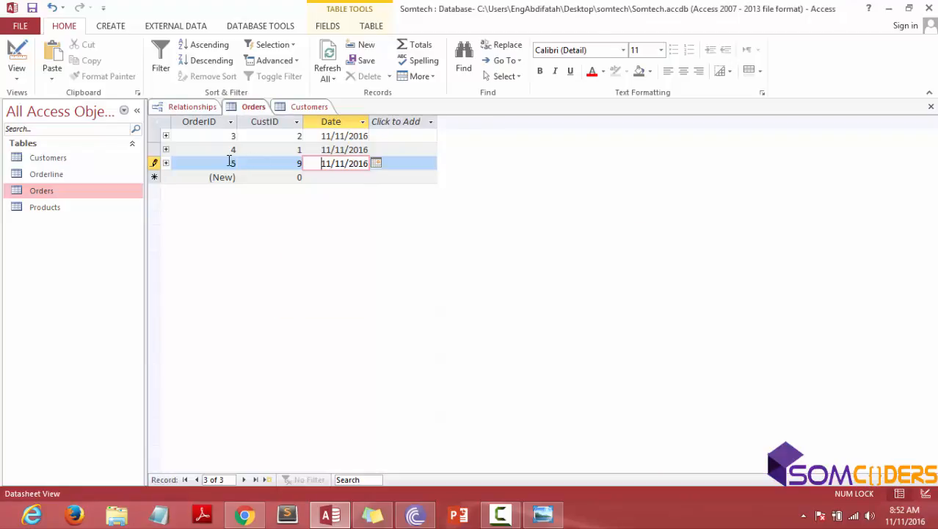
Set the third order's CustID to 1 and close all open tables and the Relationships window.
{"action": "double_click", "coordinate": [309, 163]}
{"action": "type", "text": "1"}
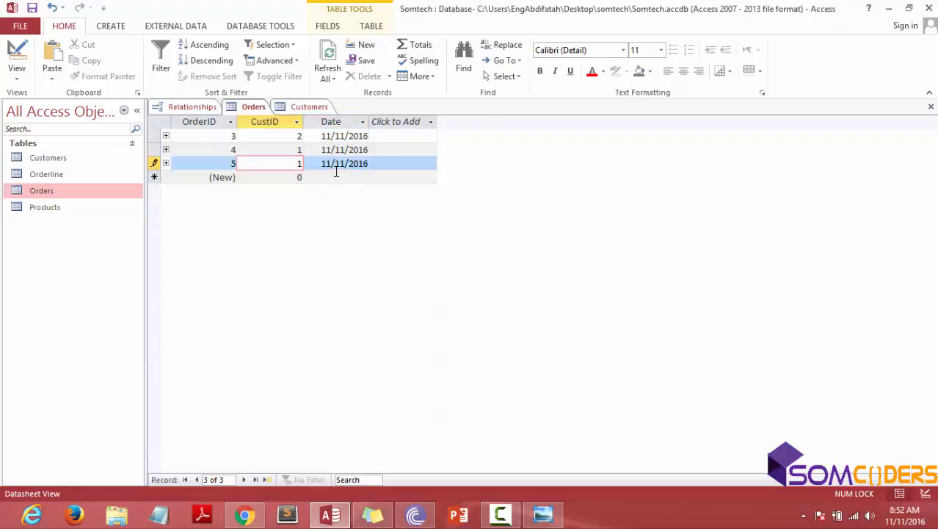
{"action": "key", "text": "Tab"}
{"action": "right_click", "coordinate": [249, 107]}
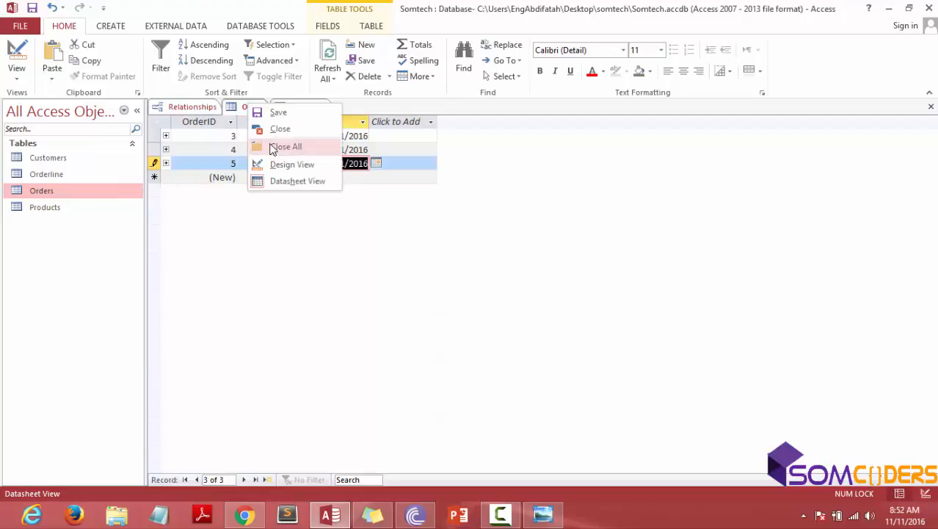
{"action": "left_click", "coordinate": [293, 148]}
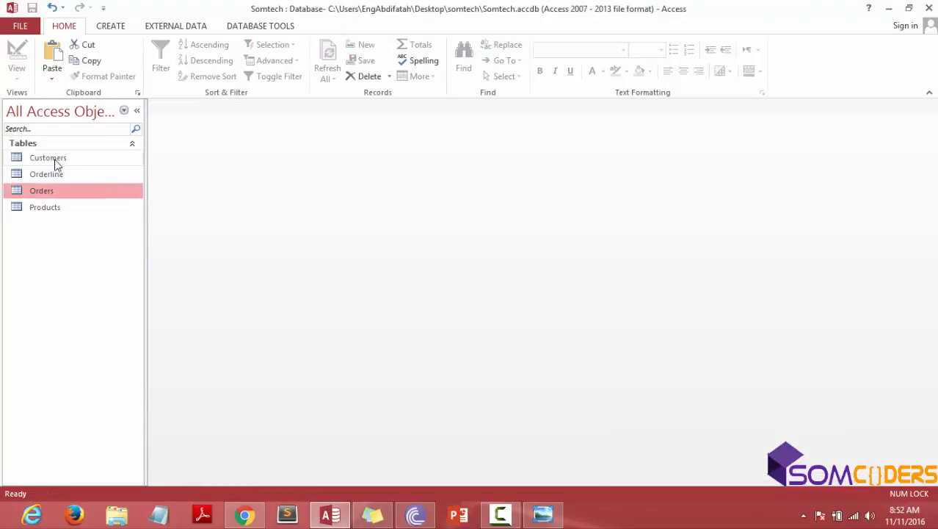
Reopen the Orders table and examine the CustID of the first order.
{"action": "left_click", "coordinate": [186, 25]}
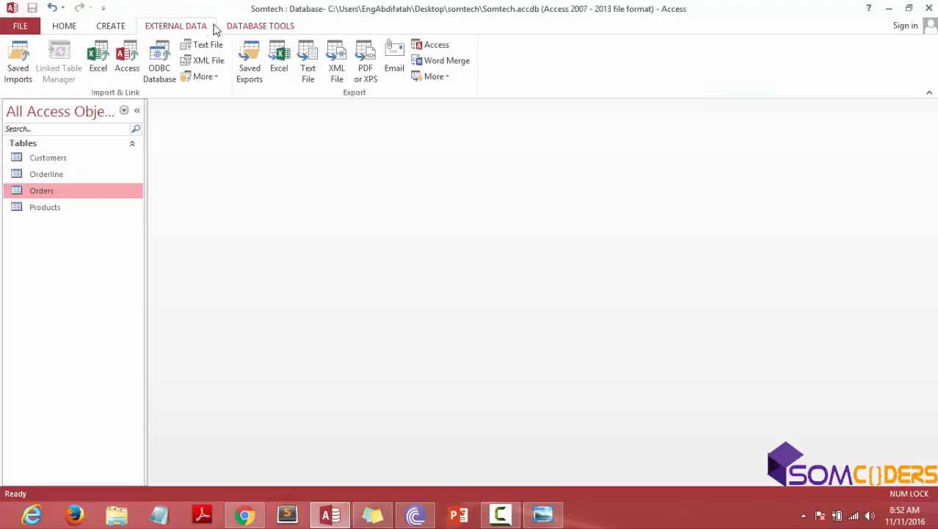
{"action": "double_click", "coordinate": [64, 187]}
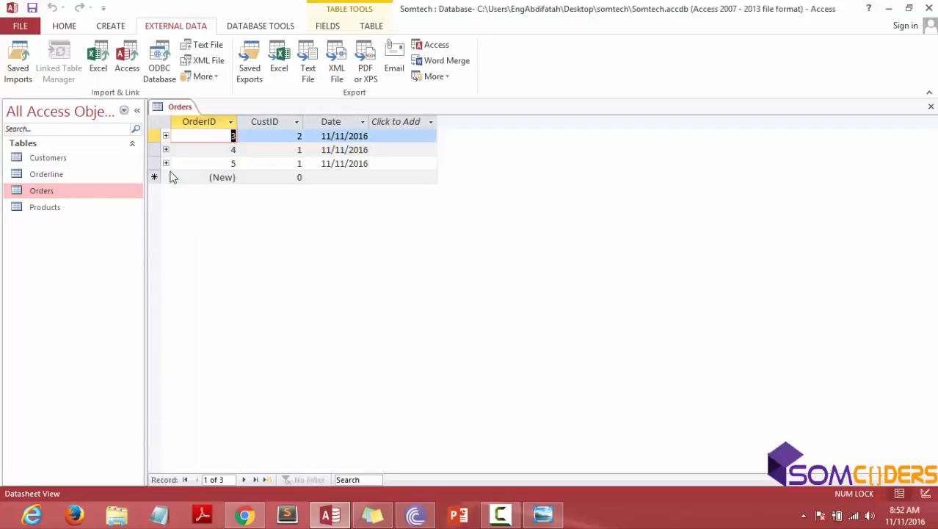
{"action": "left_click", "coordinate": [299, 137]}
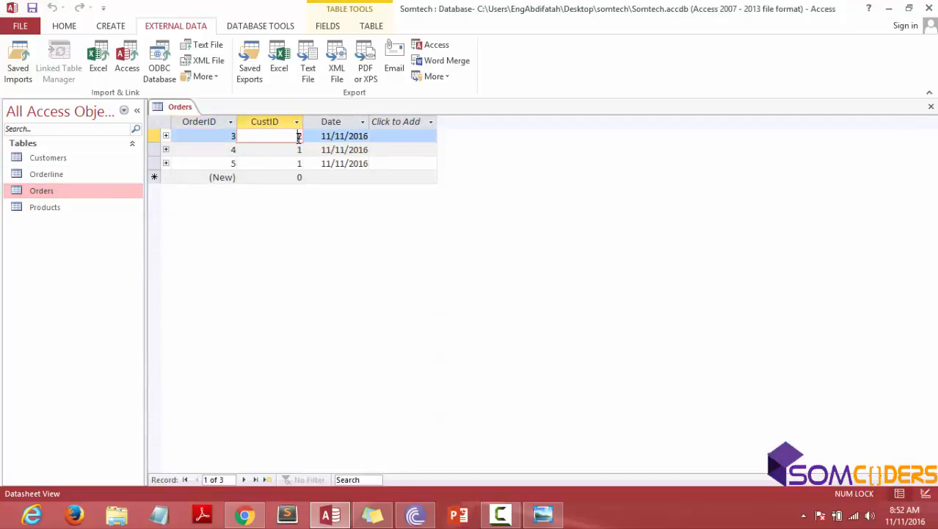
Try to delete the record with CustID 2 from the Customers table.
{"action": "double_click", "coordinate": [83, 159]}
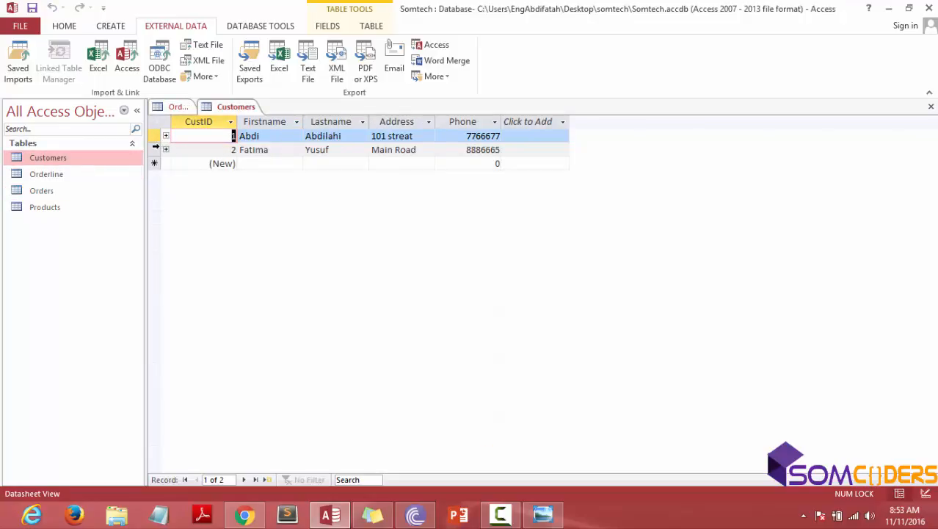
{"action": "left_click", "coordinate": [154, 150]}
{"action": "right_click", "coordinate": [155, 149]}
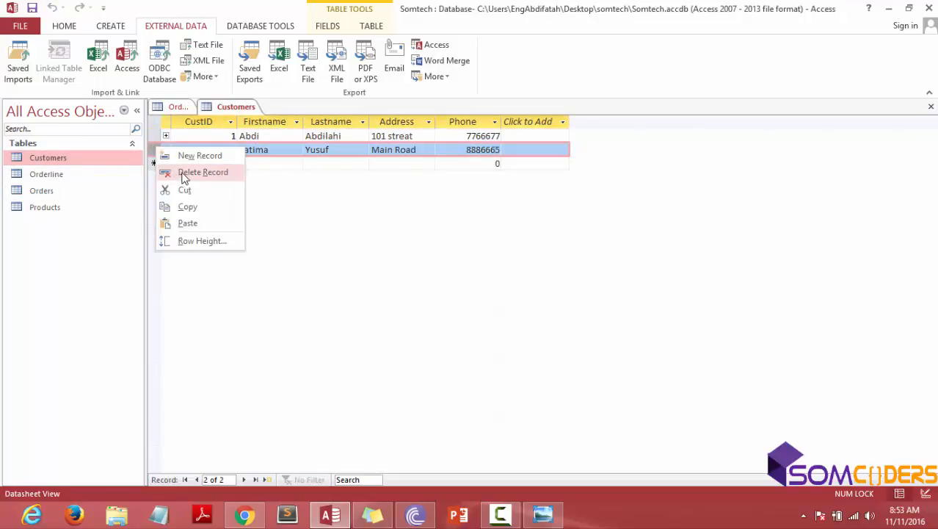
{"action": "left_click", "coordinate": [179, 174]}
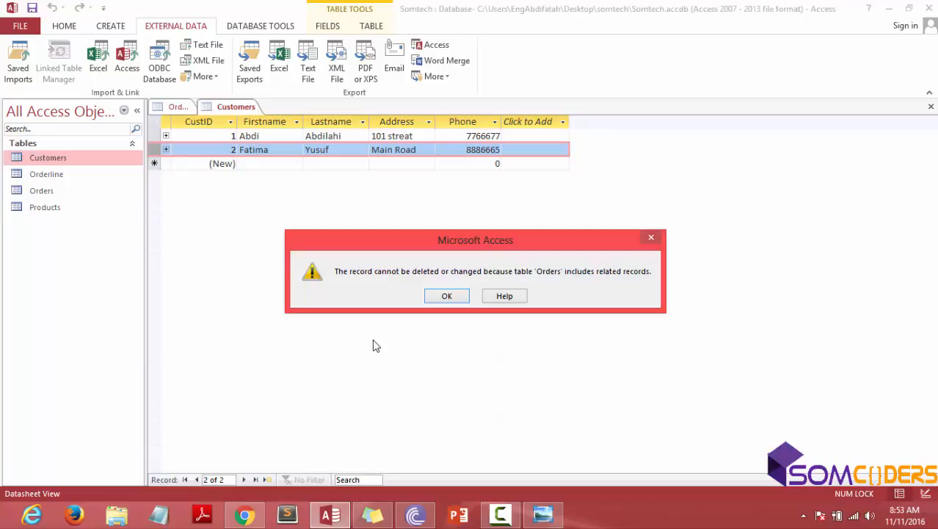
{"action": "left_click", "coordinate": [447, 296]}
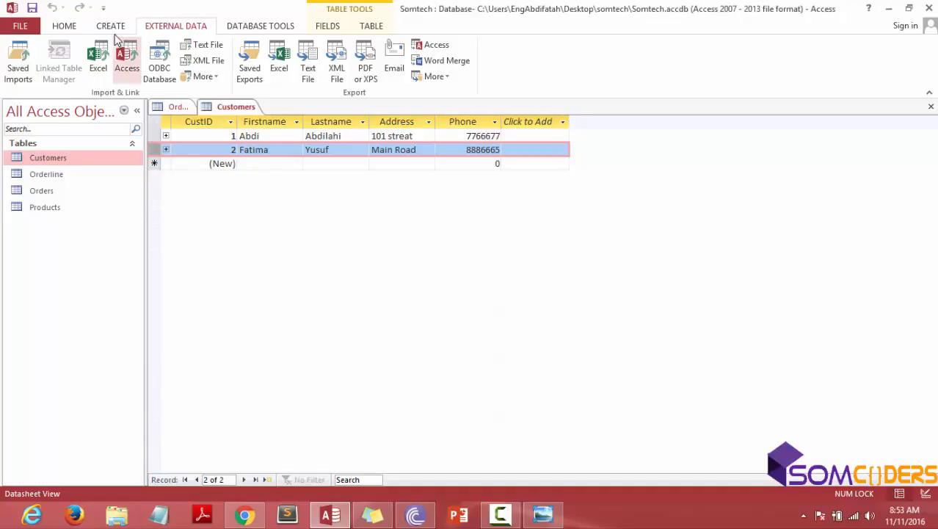
Open the Relationships window and close the Customers and Orders tables, leaving only the relationship diagram open.
{"action": "left_click", "coordinate": [263, 25]}
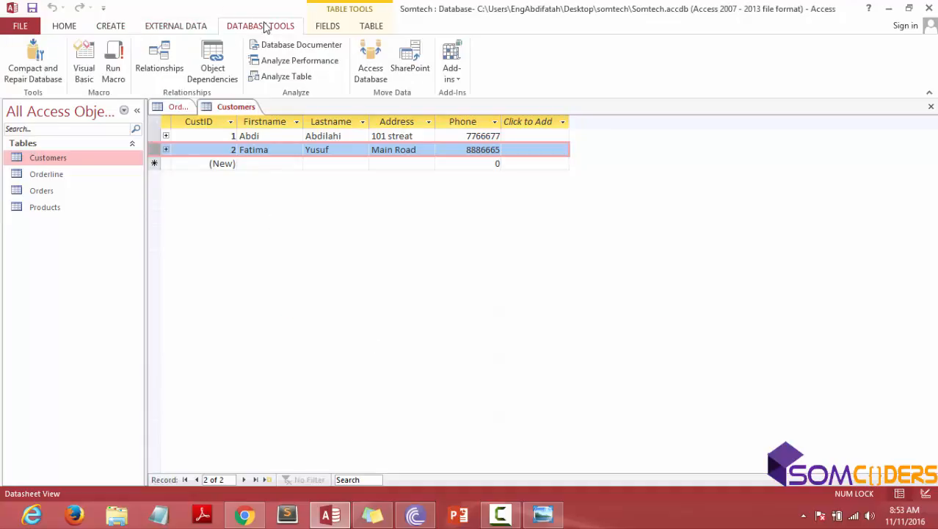
{"action": "left_click", "coordinate": [160, 66]}
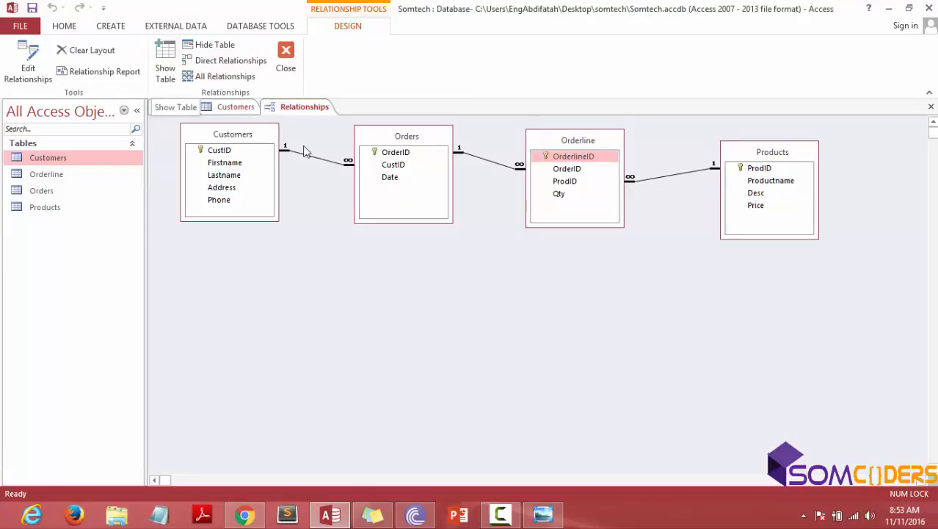
{"action": "left_click", "coordinate": [222, 107]}
{"action": "right_click", "coordinate": [224, 108]}
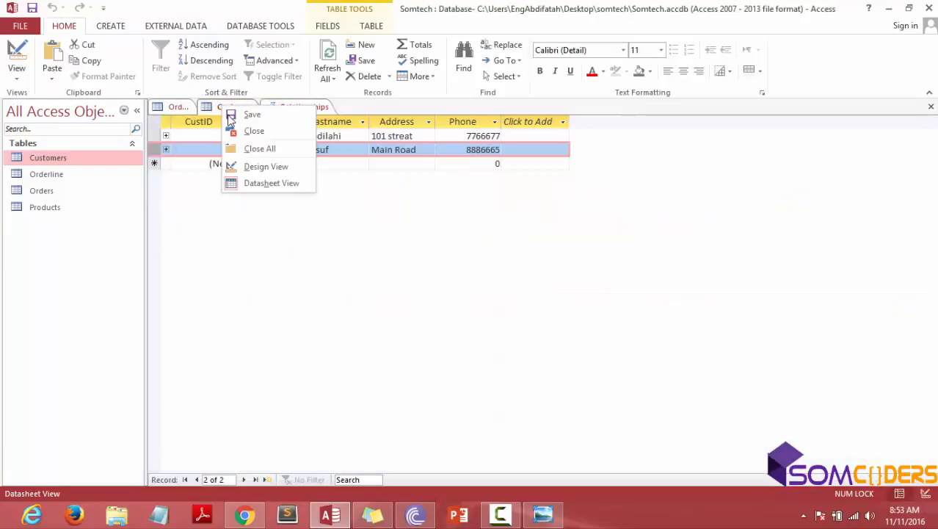
{"action": "left_click", "coordinate": [235, 131]}
{"action": "left_click", "coordinate": [180, 107]}
{"action": "right_click", "coordinate": [183, 108]}
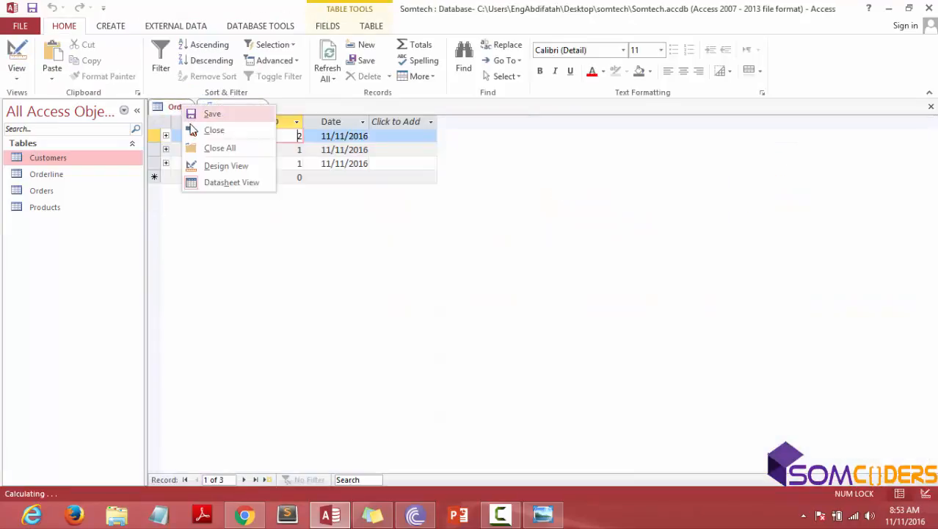
{"action": "left_click", "coordinate": [192, 130]}
Enable Cascade Delete Related Records on the relationship between Customers and Orders.
{"action": "double_click", "coordinate": [310, 160]}
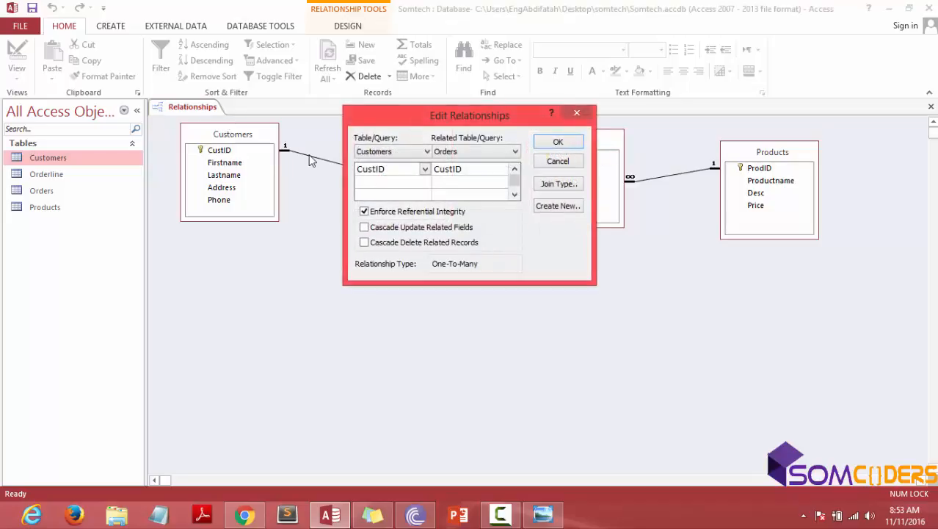
{"action": "left_click", "coordinate": [365, 243]}
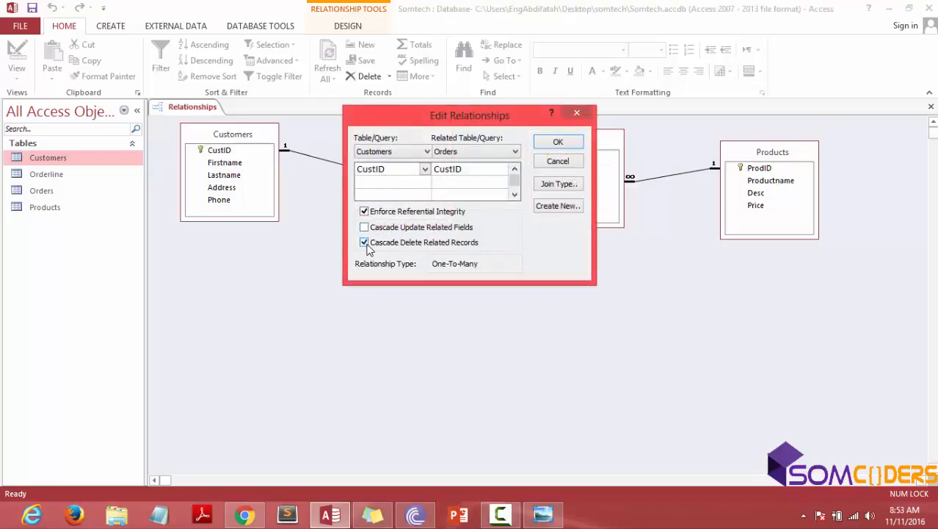
{"action": "left_click", "coordinate": [557, 142]}
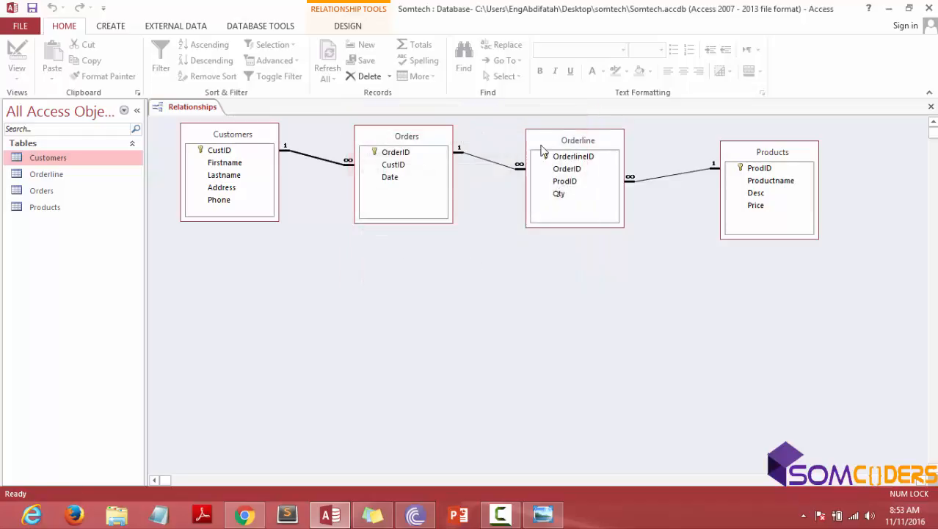
Open the Orders and Customers tables and delete the customer record with CustID 2.
{"action": "double_click", "coordinate": [42, 190]}
{"action": "left_click", "coordinate": [59, 163]}
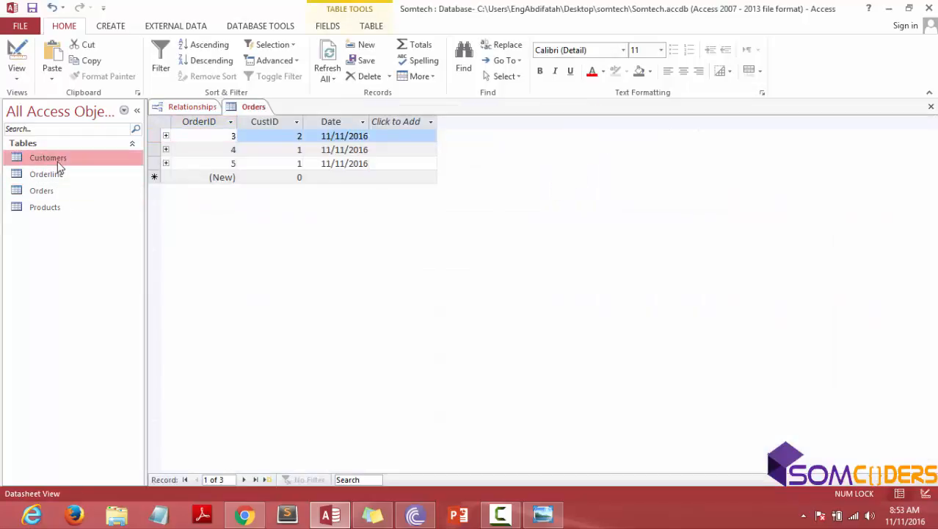
{"action": "double_click", "coordinate": [58, 161]}
{"action": "left_click", "coordinate": [155, 150]}
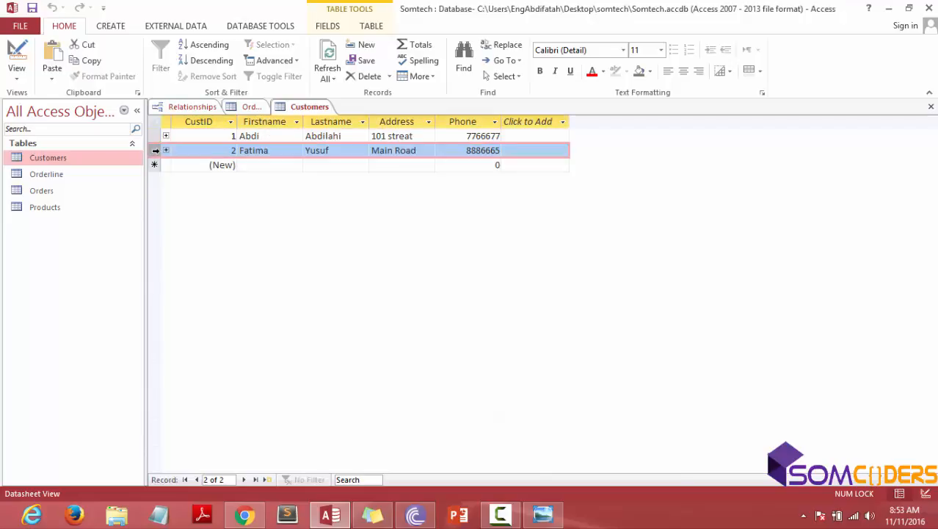
{"action": "right_click", "coordinate": [155, 150]}
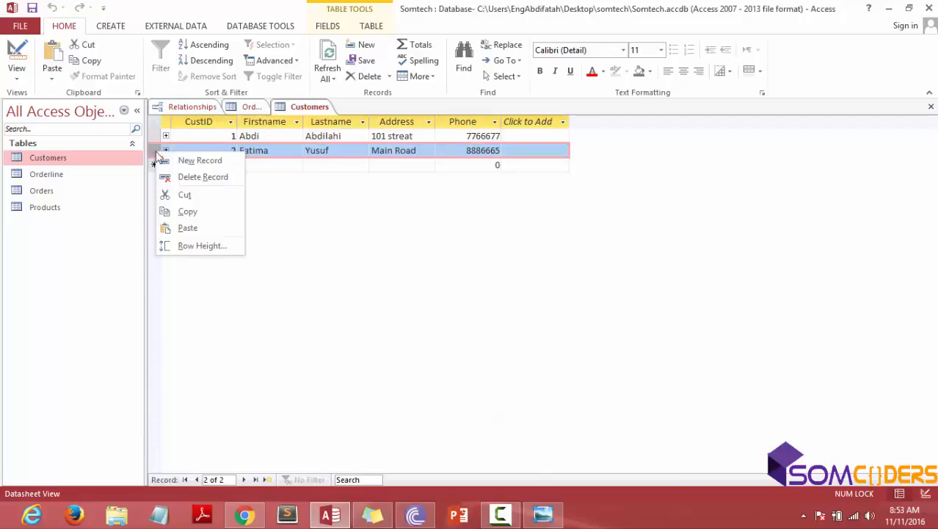
{"action": "left_click", "coordinate": [208, 181]}
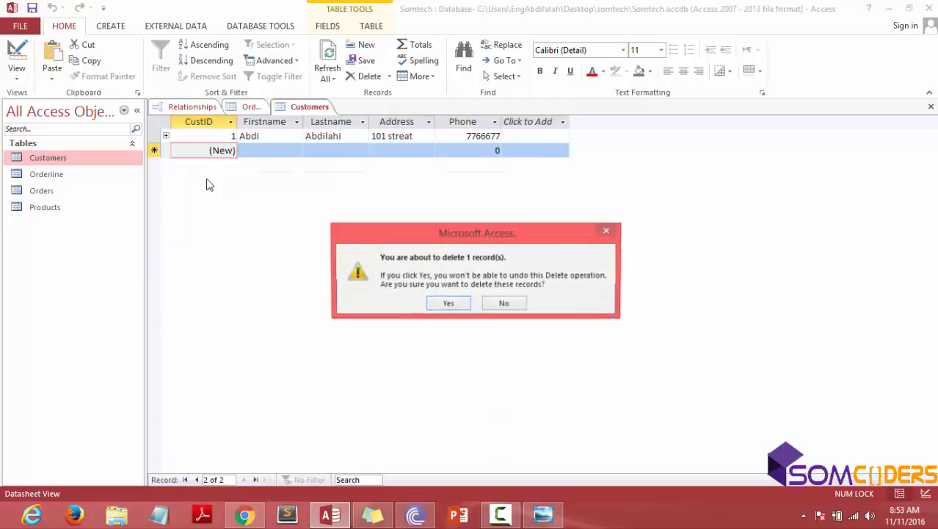
{"action": "left_click", "coordinate": [443, 307]}
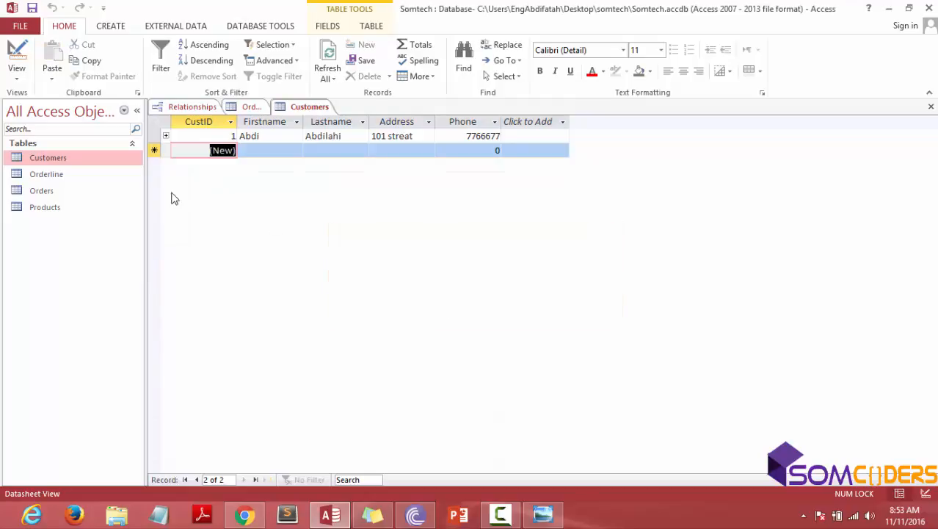
Check the first order in the Orders table, and close all open objects, saving the Customers table's layout changes.
{"action": "double_click", "coordinate": [66, 190]}
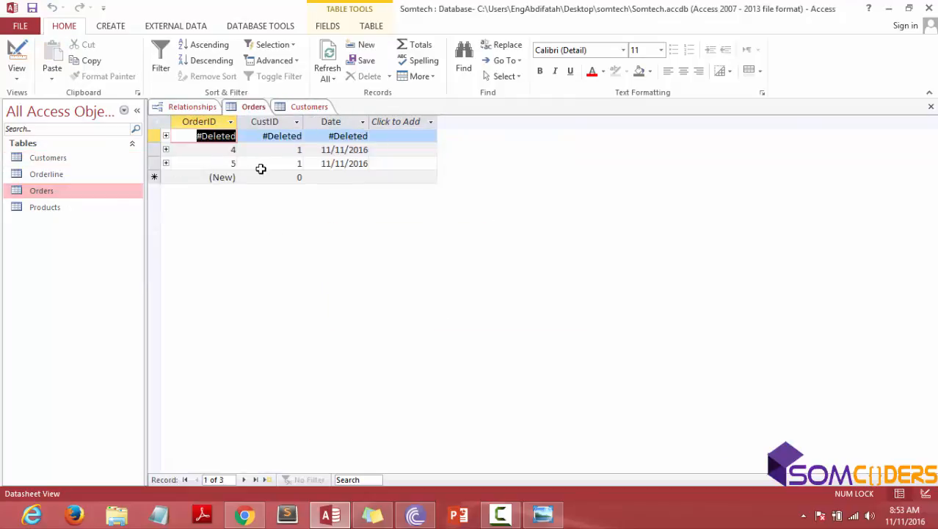
{"action": "left_click", "coordinate": [260, 136]}
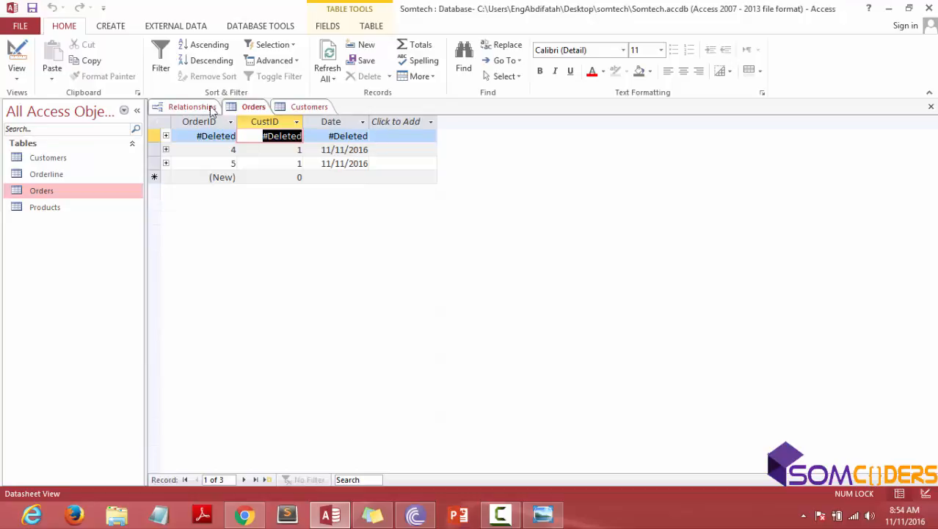
{"action": "right_click", "coordinate": [235, 108]}
{"action": "left_click", "coordinate": [258, 150]}
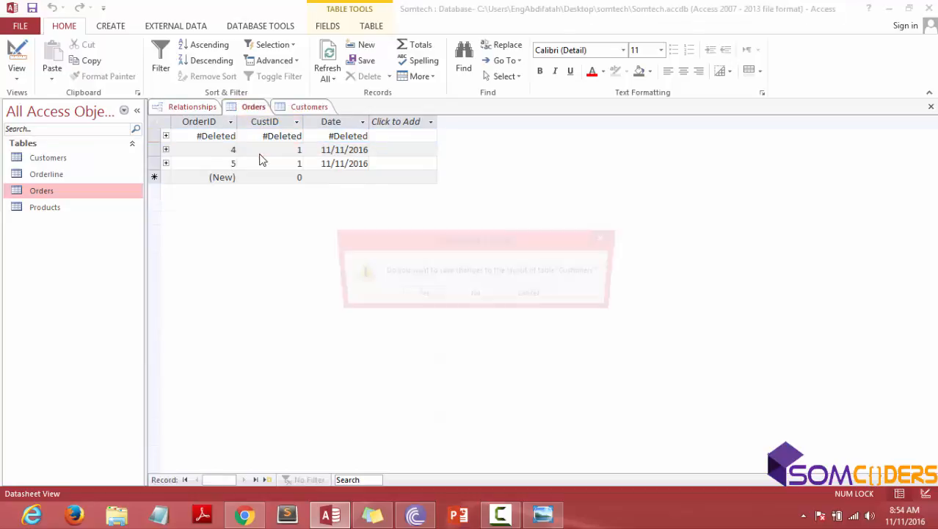
{"action": "left_click", "coordinate": [408, 296]}
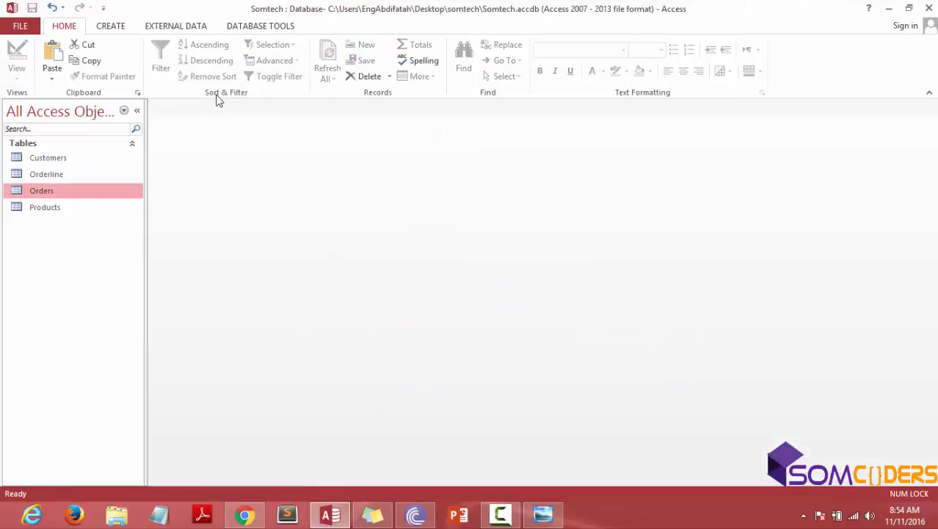
Reopen the Relationships window and disable Cascade Delete Related Records for the link between Customers and Orders.
{"action": "left_click", "coordinate": [260, 28]}
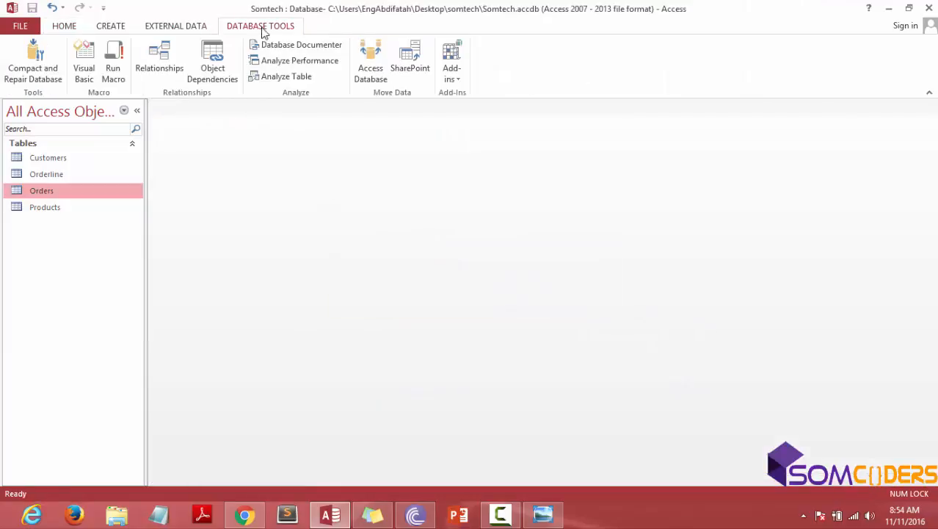
{"action": "left_click", "coordinate": [226, 73]}
{"action": "left_click", "coordinate": [161, 70]}
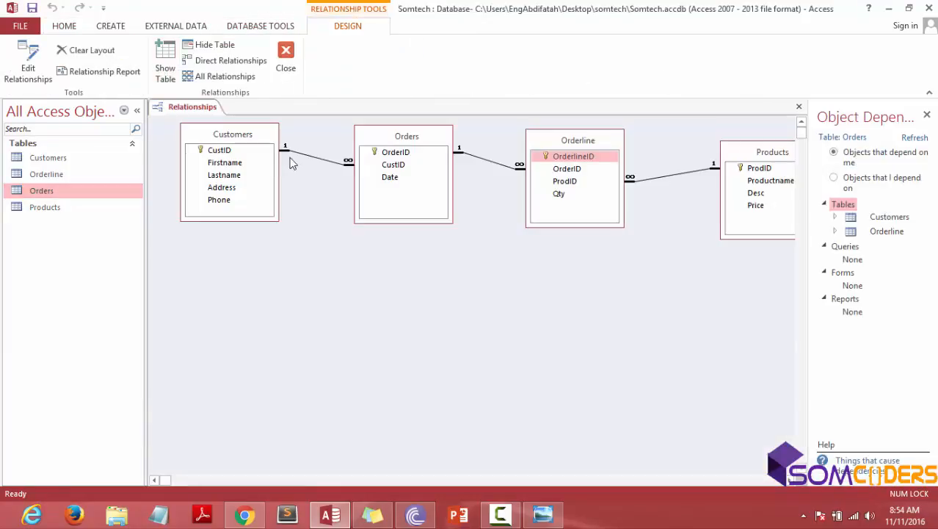
{"action": "double_click", "coordinate": [316, 158]}
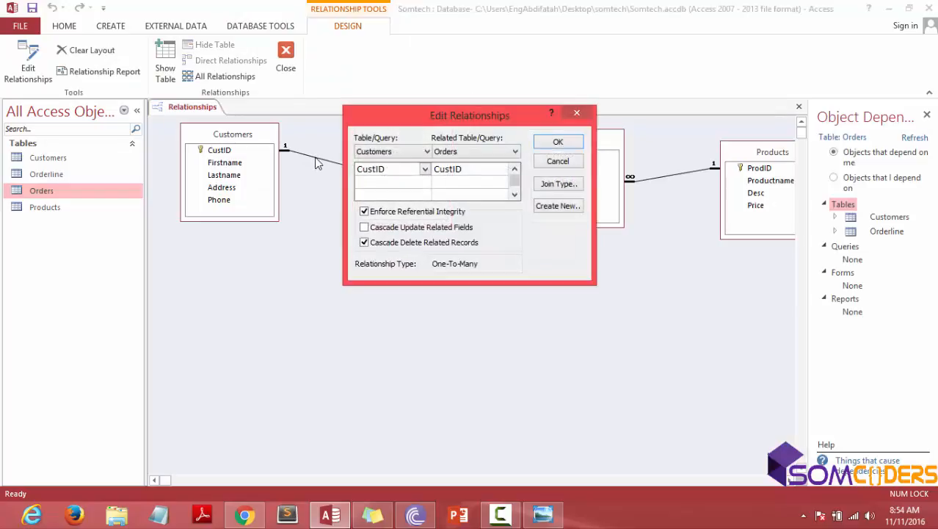
{"action": "left_click", "coordinate": [364, 242]}
{"action": "left_click", "coordinate": [558, 143]}
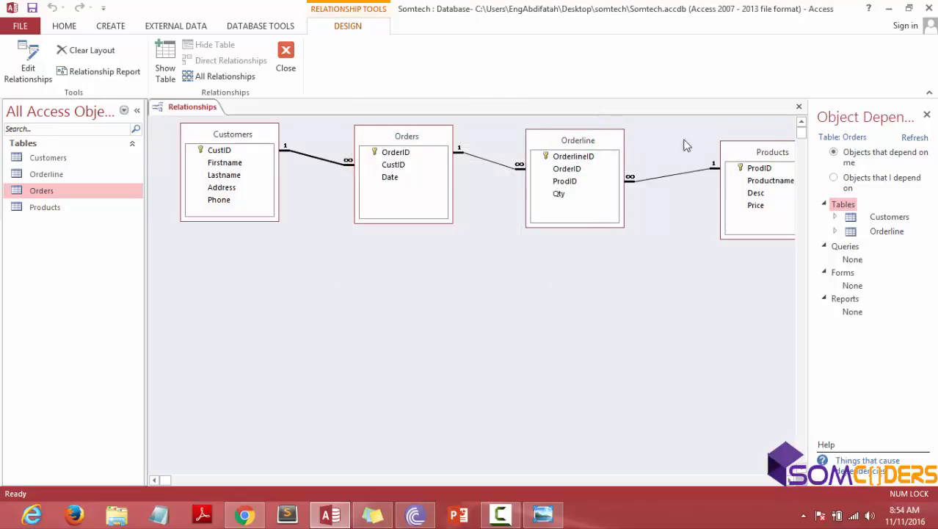
Rearrange the relationship diagram by moving Products closer to Orderline and shifting Orderline slightly down toward Orders.
{"action": "left_click_drag", "start_coordinate": [734, 152], "coordinate": [699, 140]}
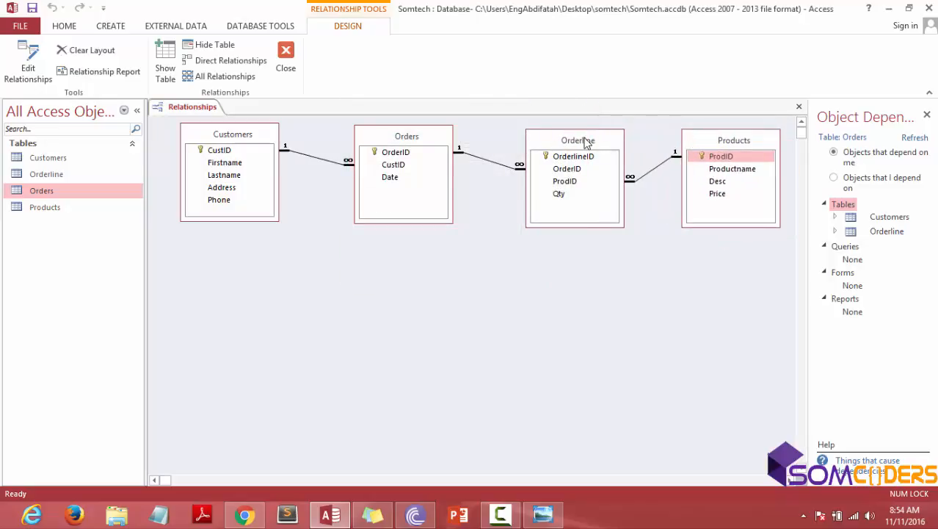
{"action": "left_click_drag", "start_coordinate": [572, 134], "coordinate": [555, 152]}
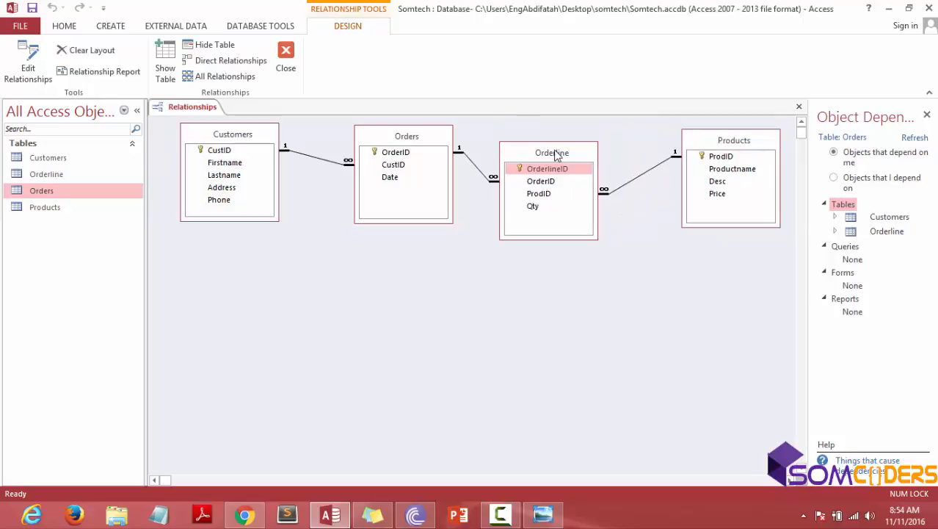